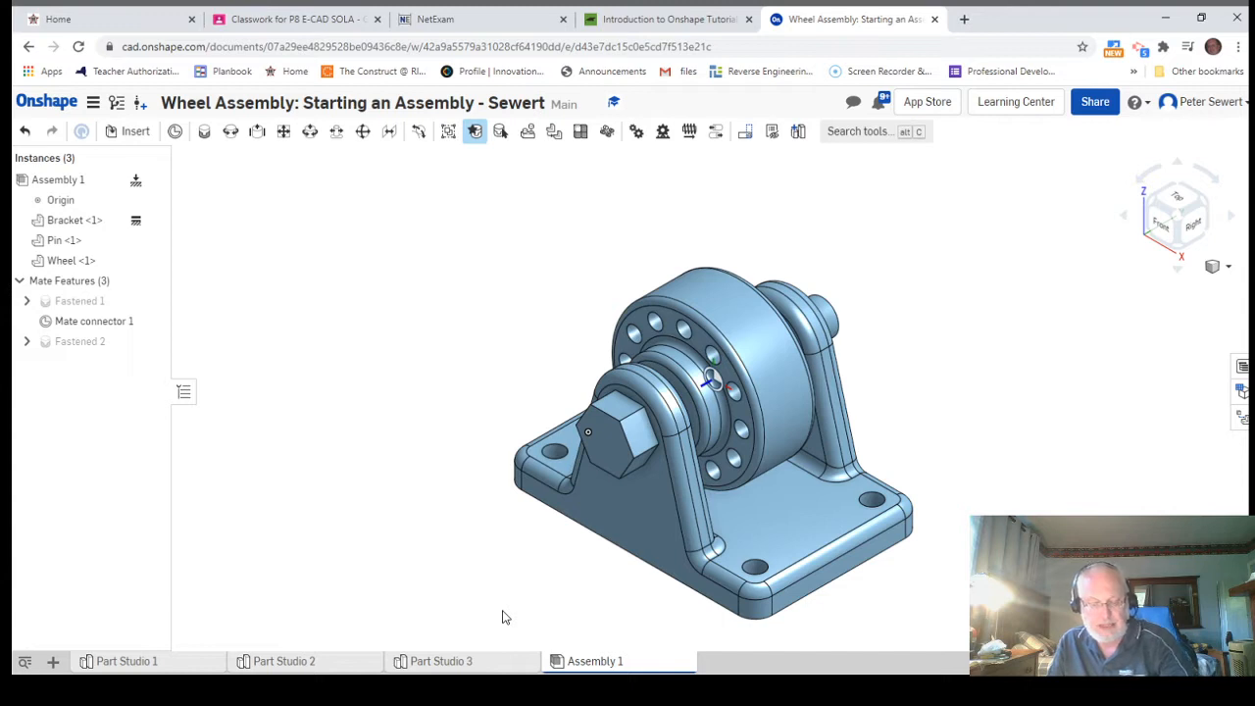
{"action": "left_click", "coordinate": [137, 132]}
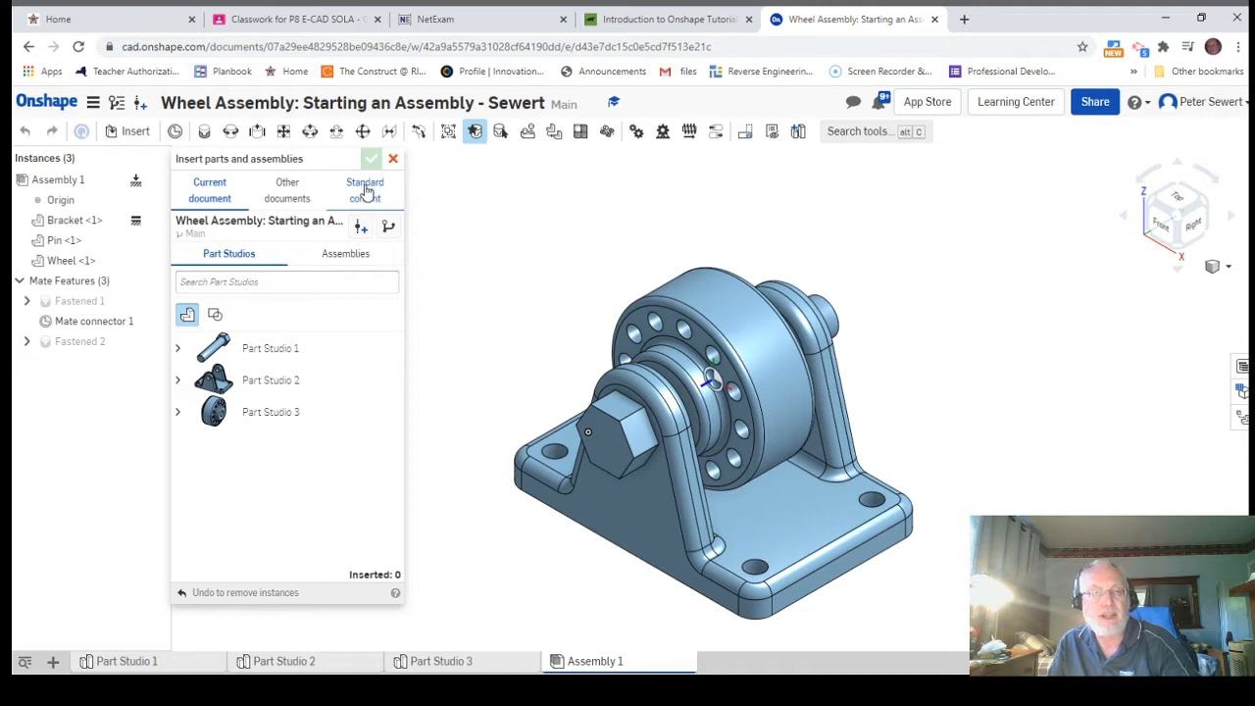
{"action": "left_click", "coordinate": [365, 189]}
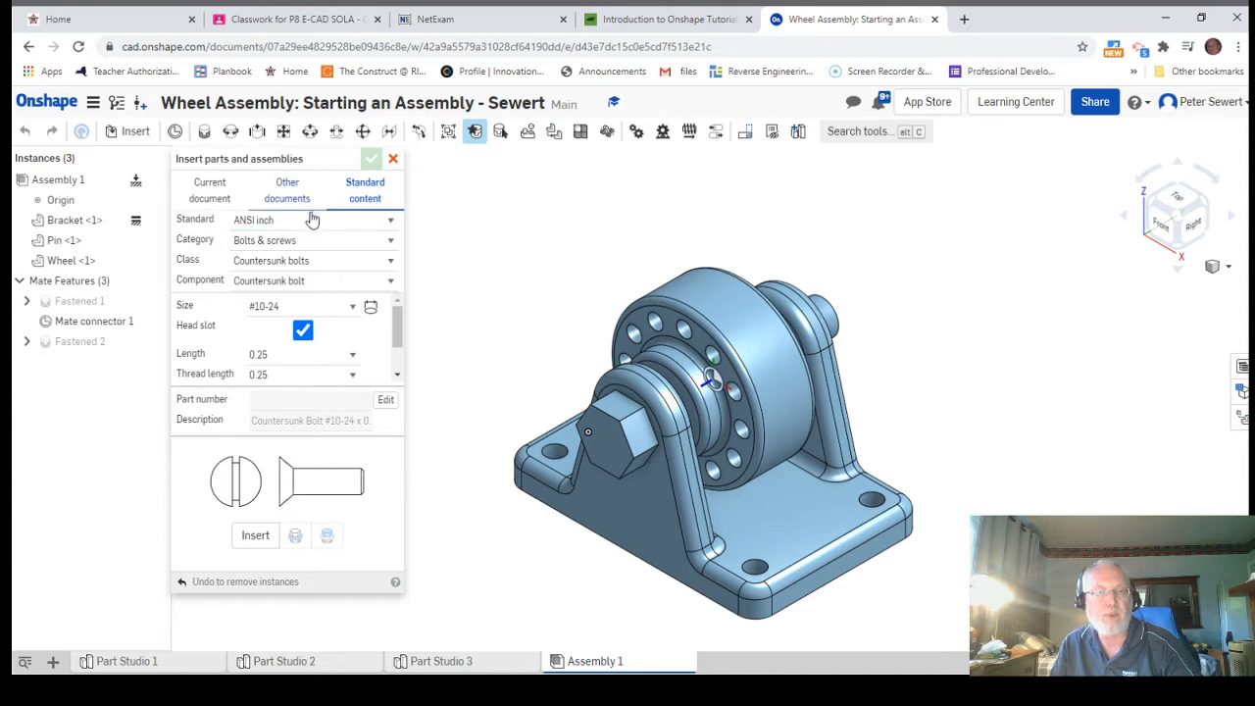
{"action": "left_click", "coordinate": [392, 159]}
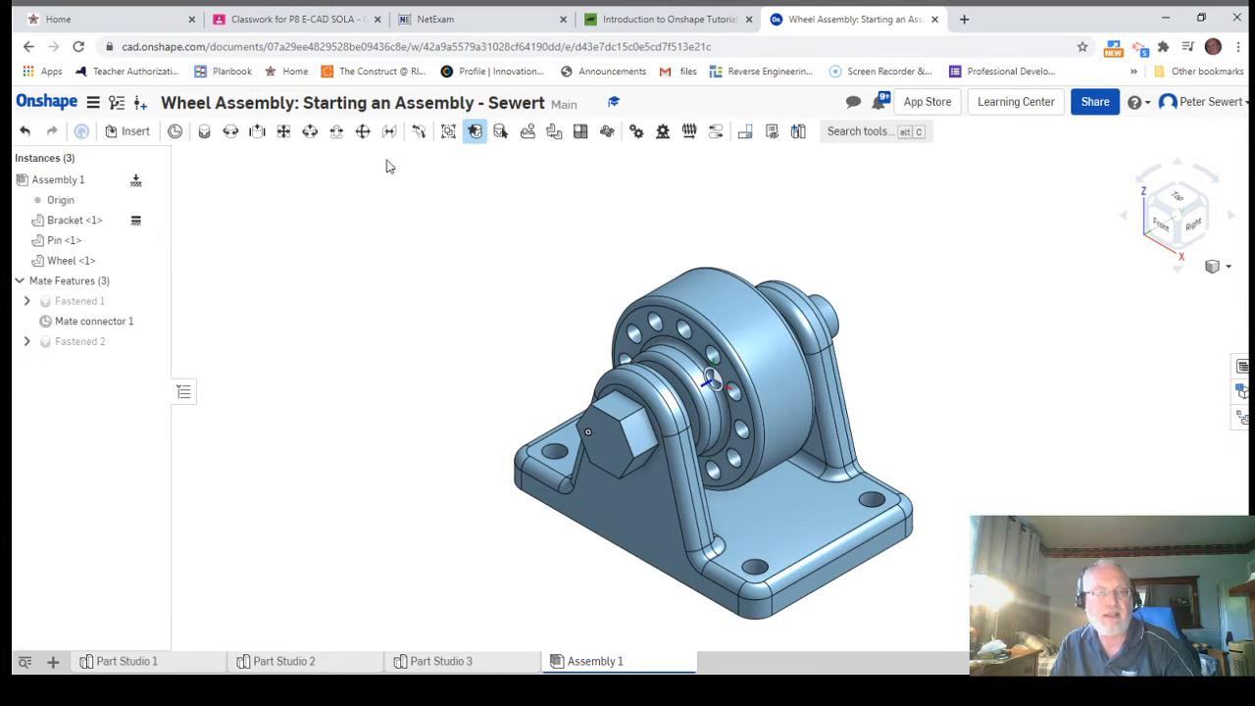
- Check the document's workspace units, then leave them without making changes
{"action": "left_click", "coordinate": [92, 104]}
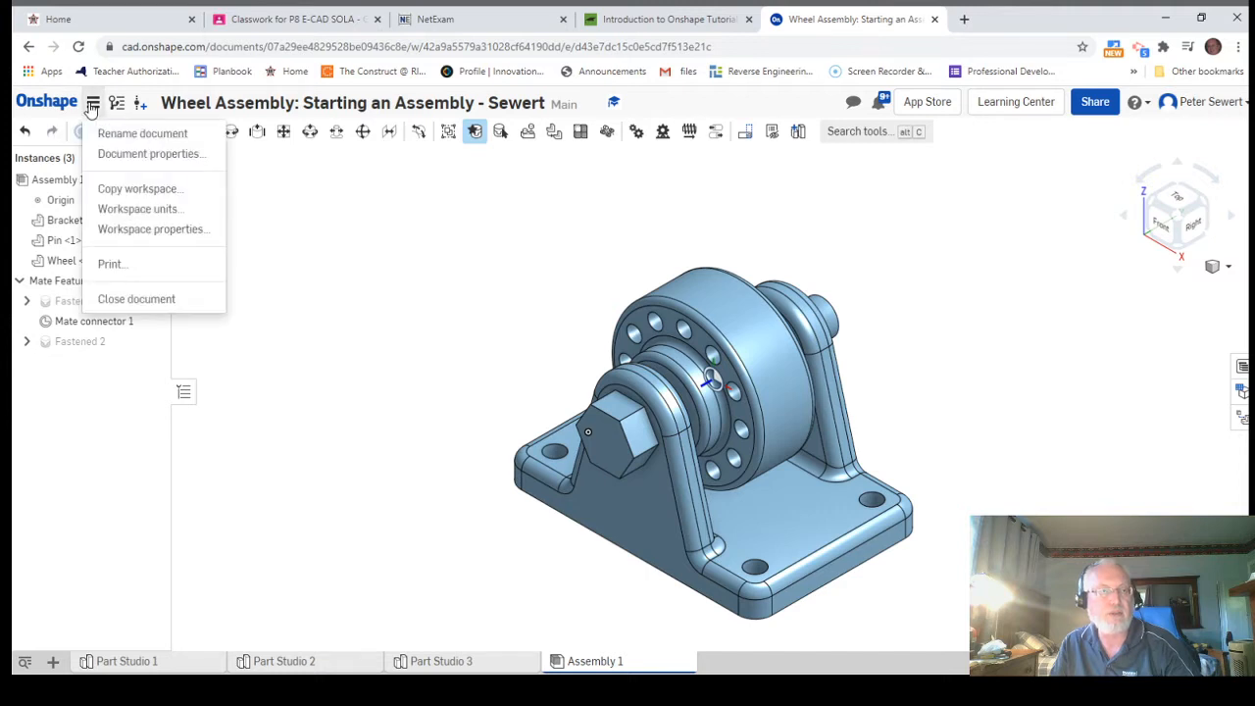
{"action": "left_click", "coordinate": [157, 209]}
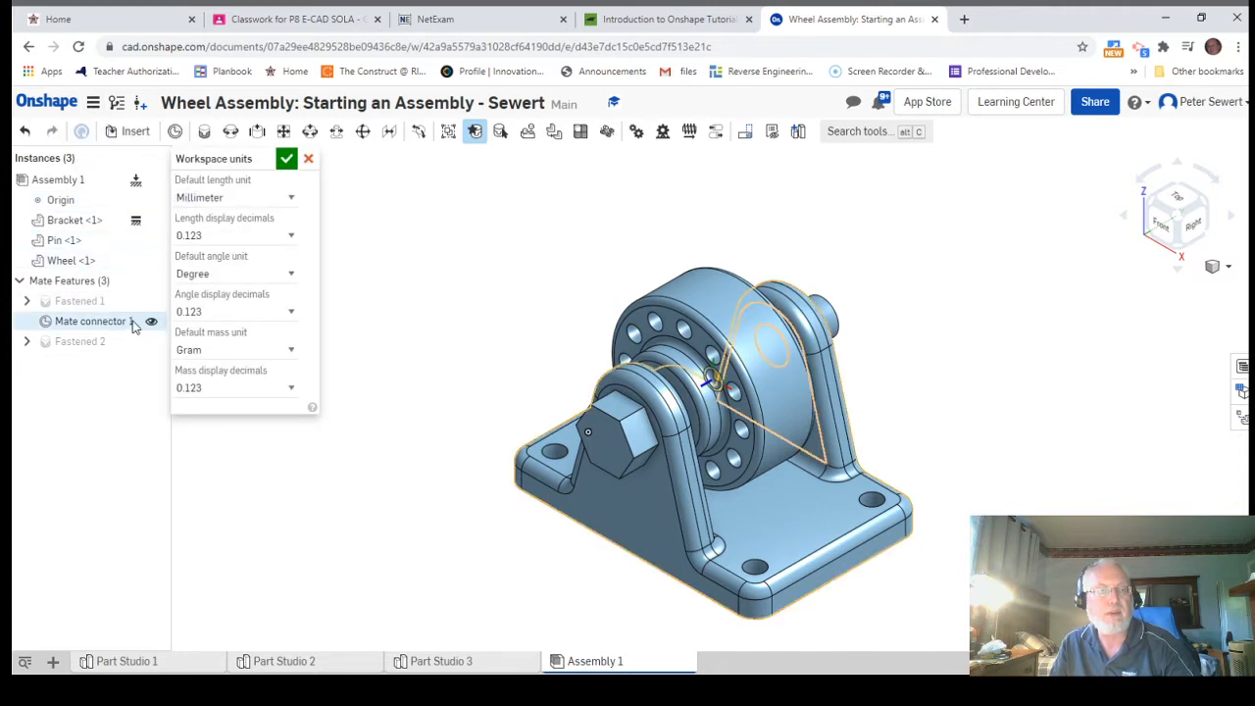
{"action": "left_click", "coordinate": [308, 159]}
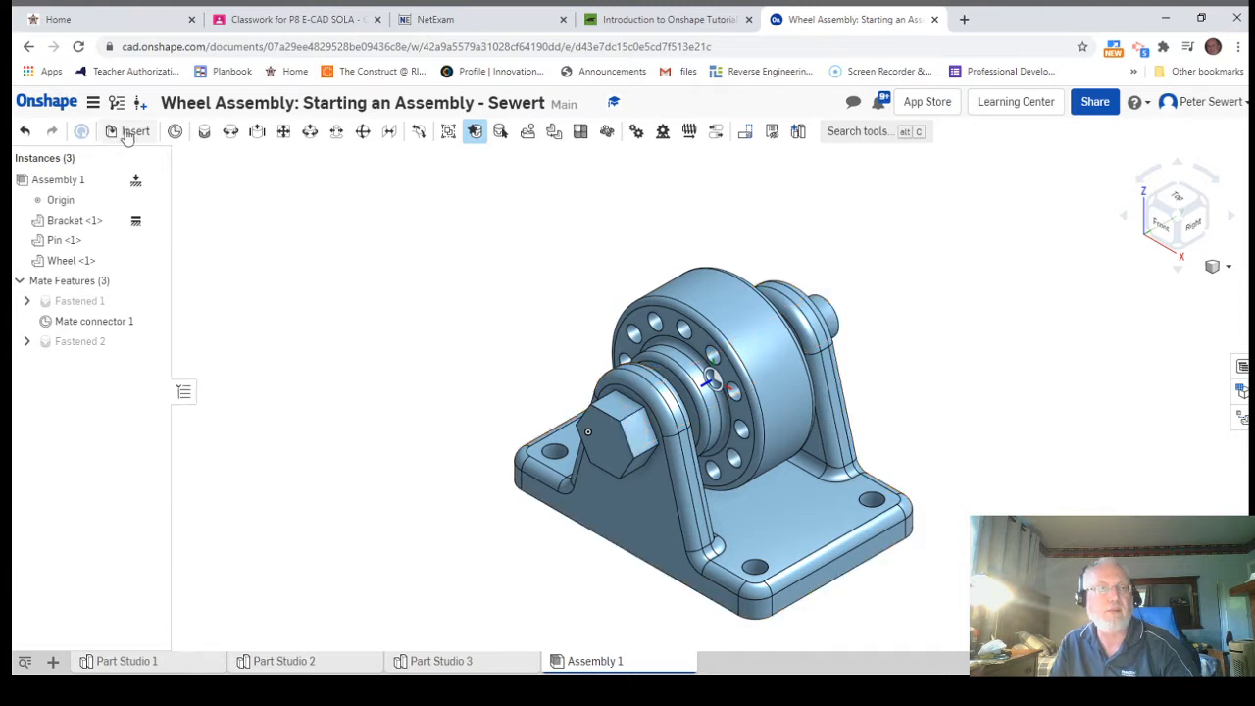
- Configure an ISO hex head bolt grade A & B ISO 4014 from standard content, sized to M10 from a bracket mounting hole
{"action": "left_click", "coordinate": [128, 132]}
{"action": "left_click", "coordinate": [363, 194]}
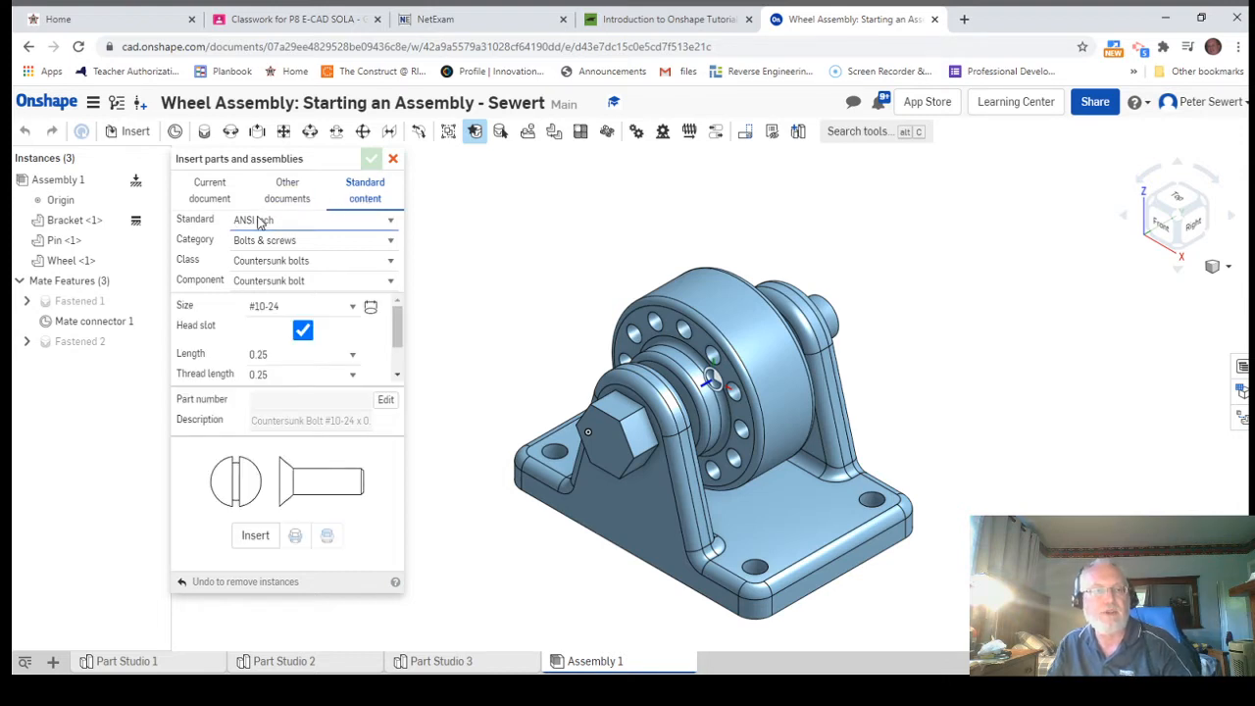
{"action": "left_click", "coordinate": [280, 268]}
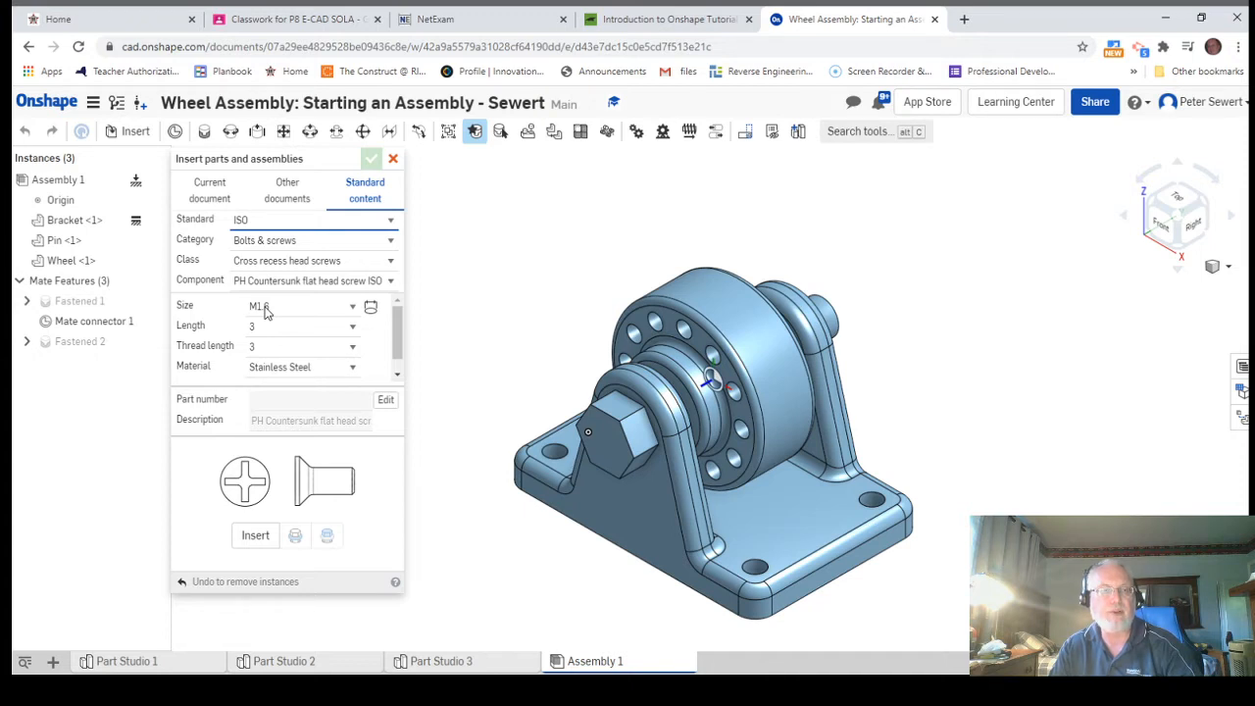
{"action": "left_click", "coordinate": [510, 257]}
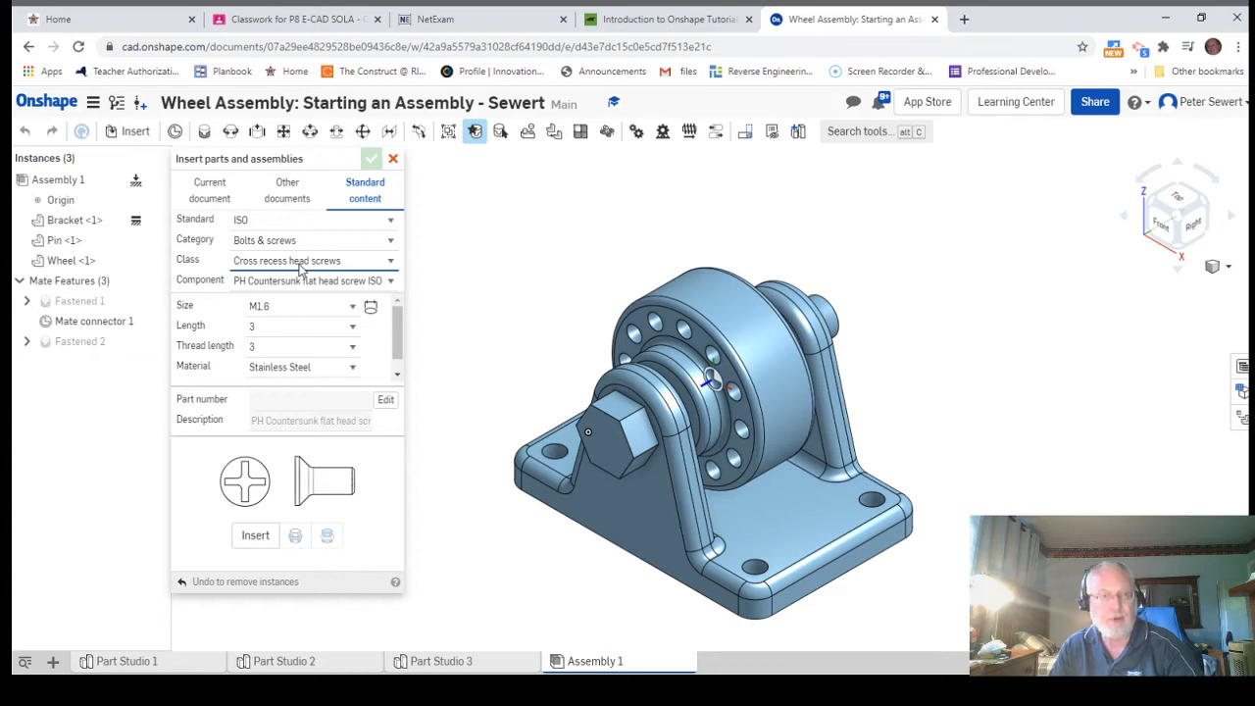
{"action": "left_click", "coordinate": [326, 300]}
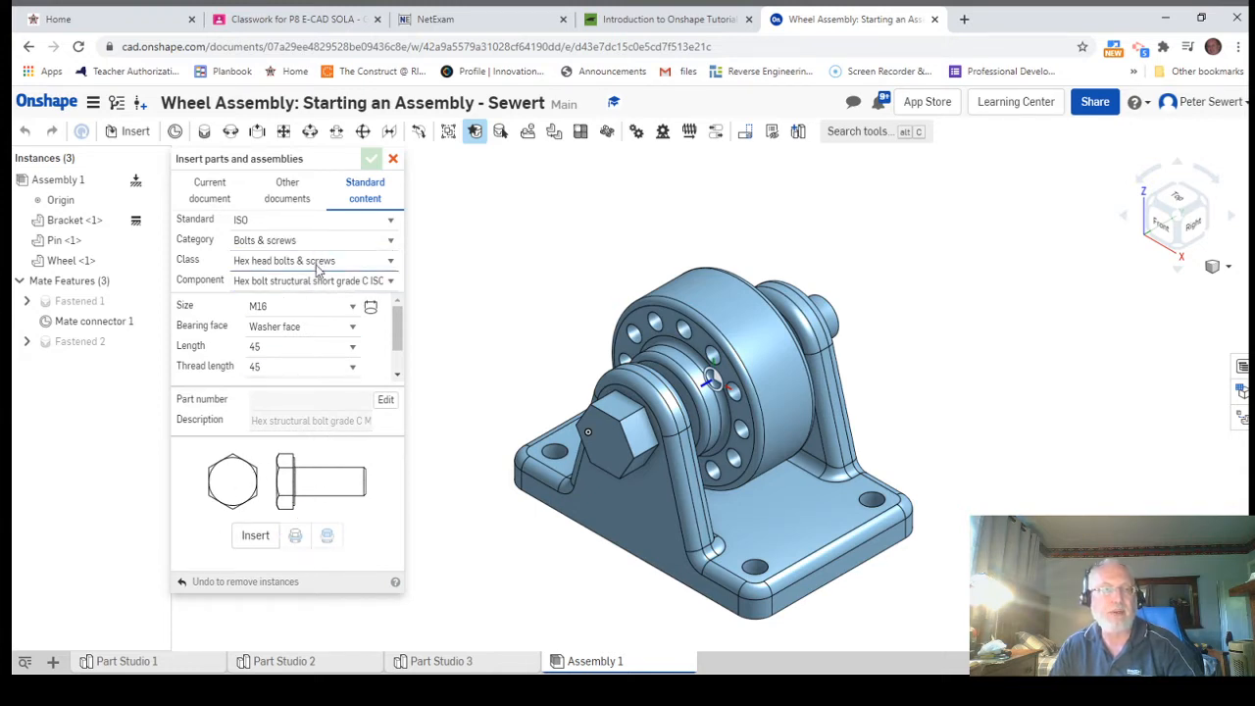
{"action": "left_click", "coordinate": [314, 328]}
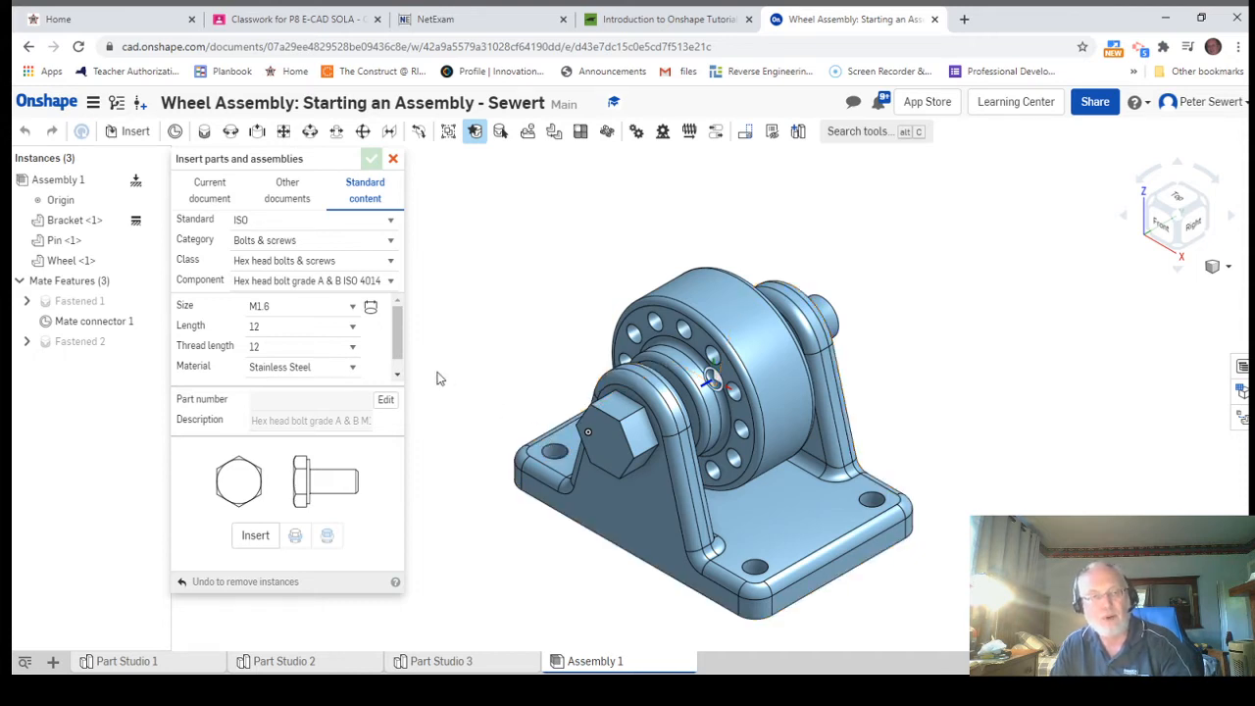
{"action": "left_click", "coordinate": [371, 310]}
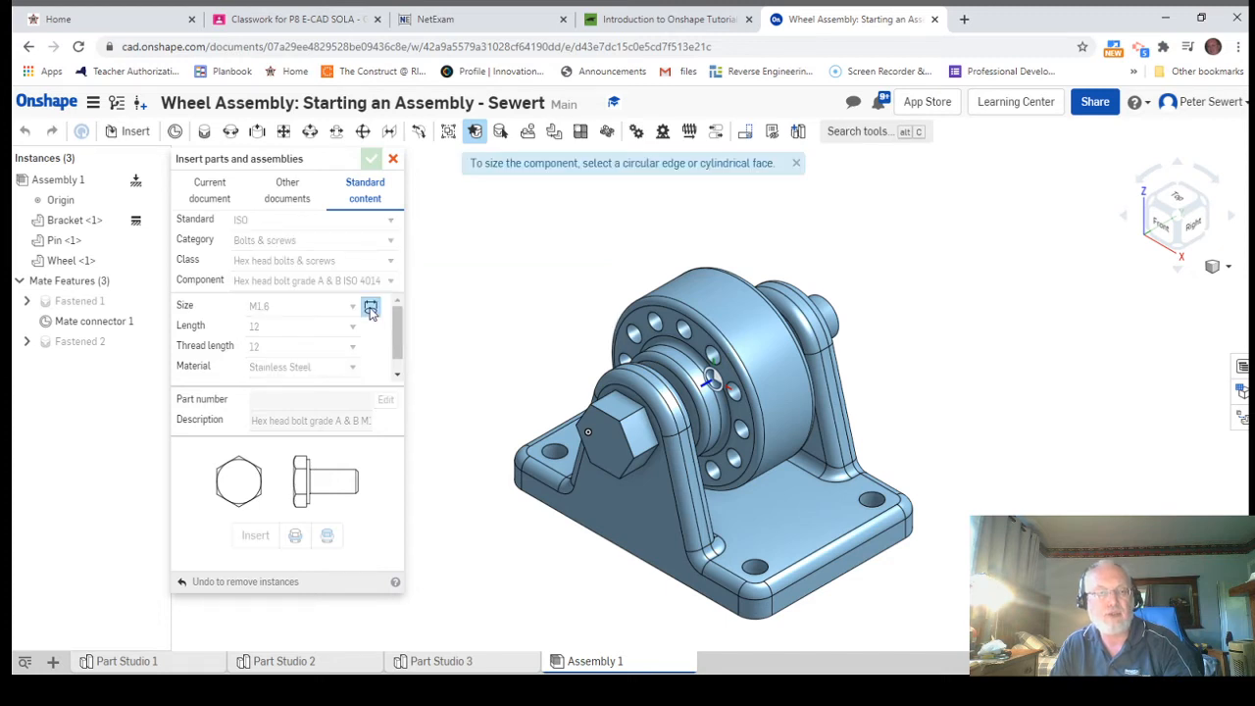
{"action": "left_click", "coordinate": [554, 453]}
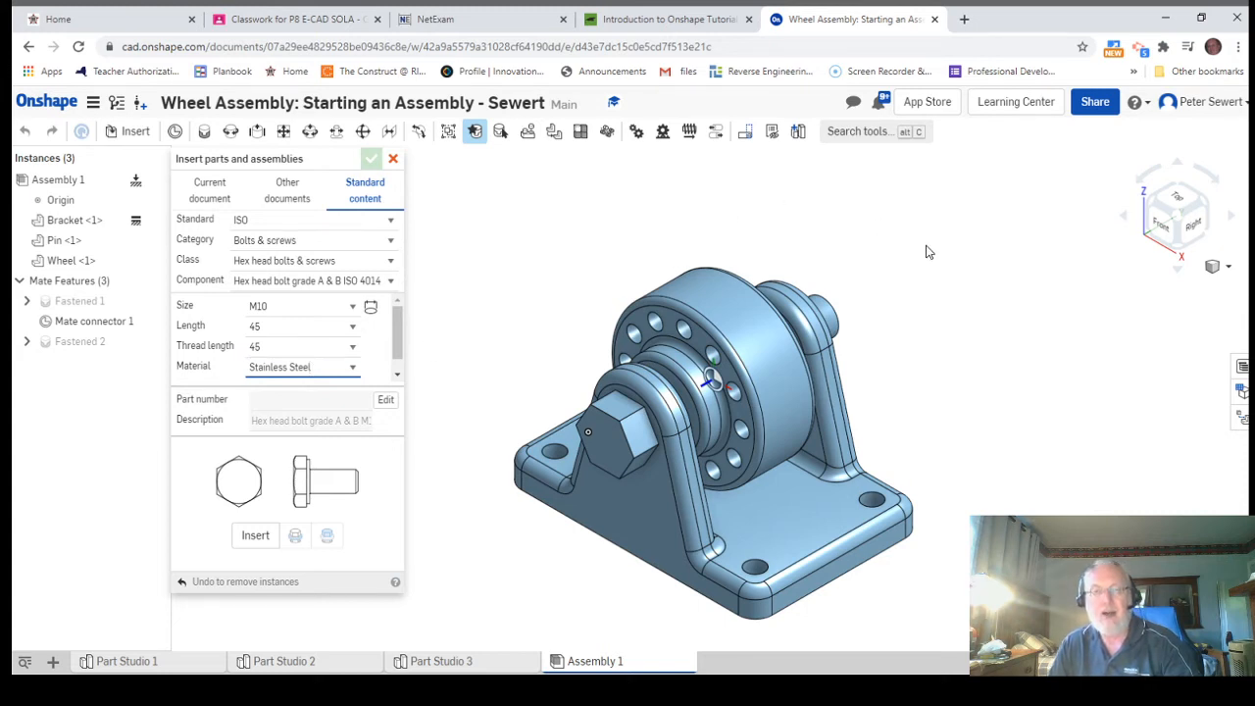
- Insert four of the configured M10 x 45 hex head bolts, one snapped into each corner hole of the bracket base
{"action": "left_click", "coordinate": [1181, 203]}
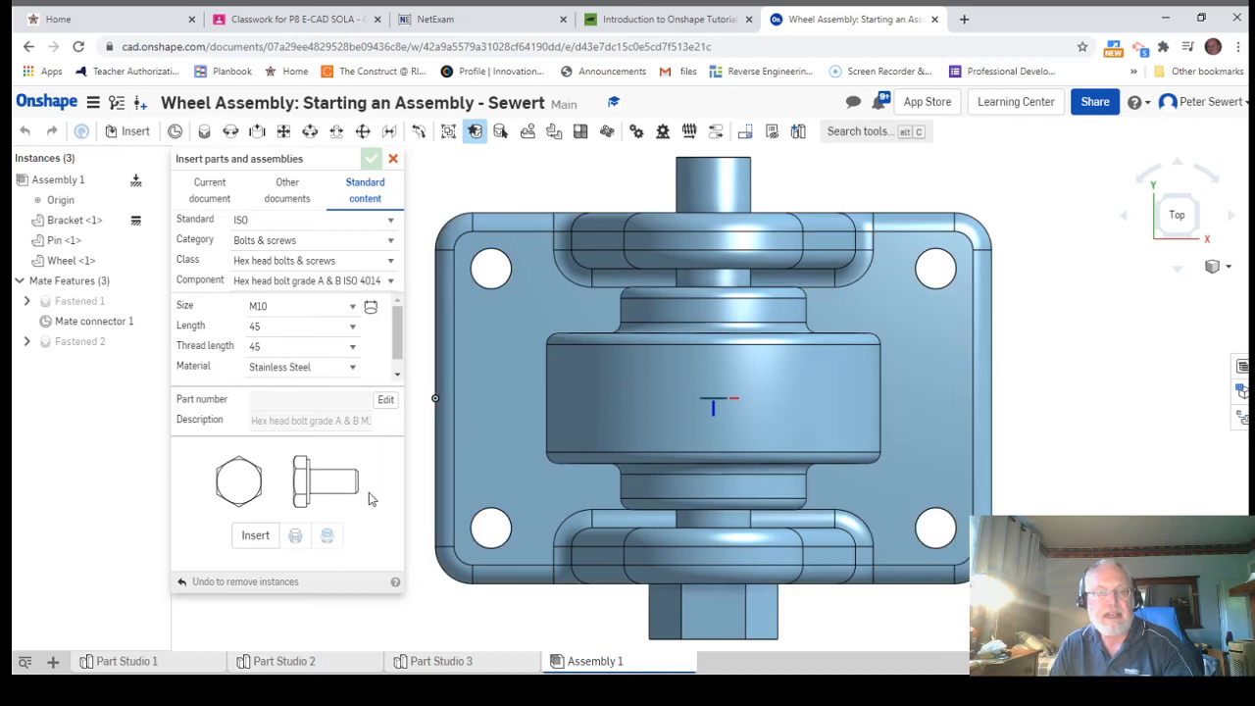
{"action": "left_click", "coordinate": [255, 537]}
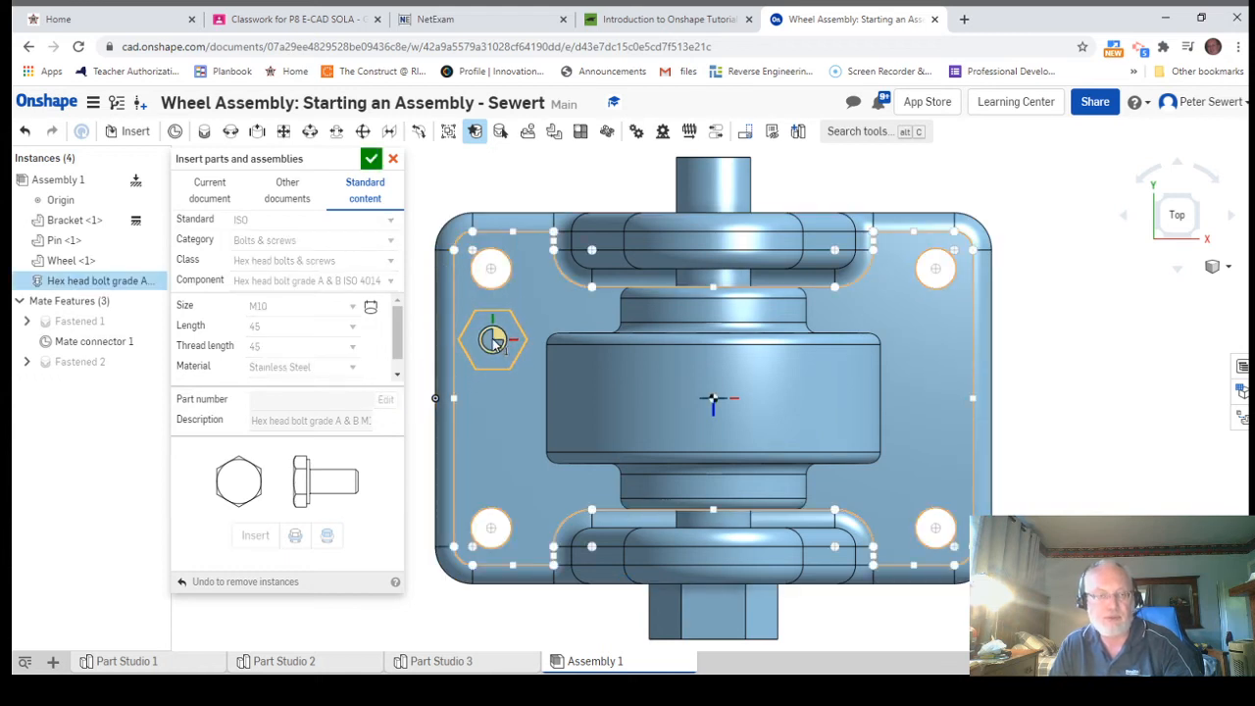
{"action": "left_click", "coordinate": [486, 276]}
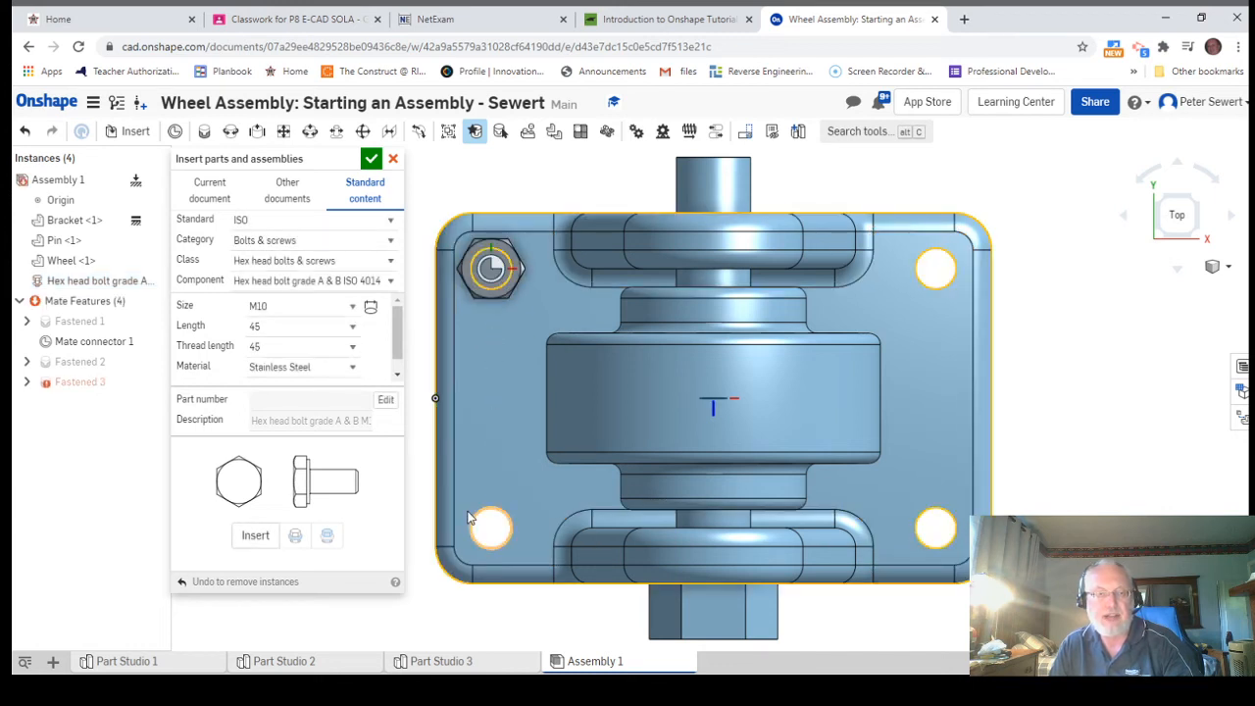
{"action": "left_click", "coordinate": [254, 535]}
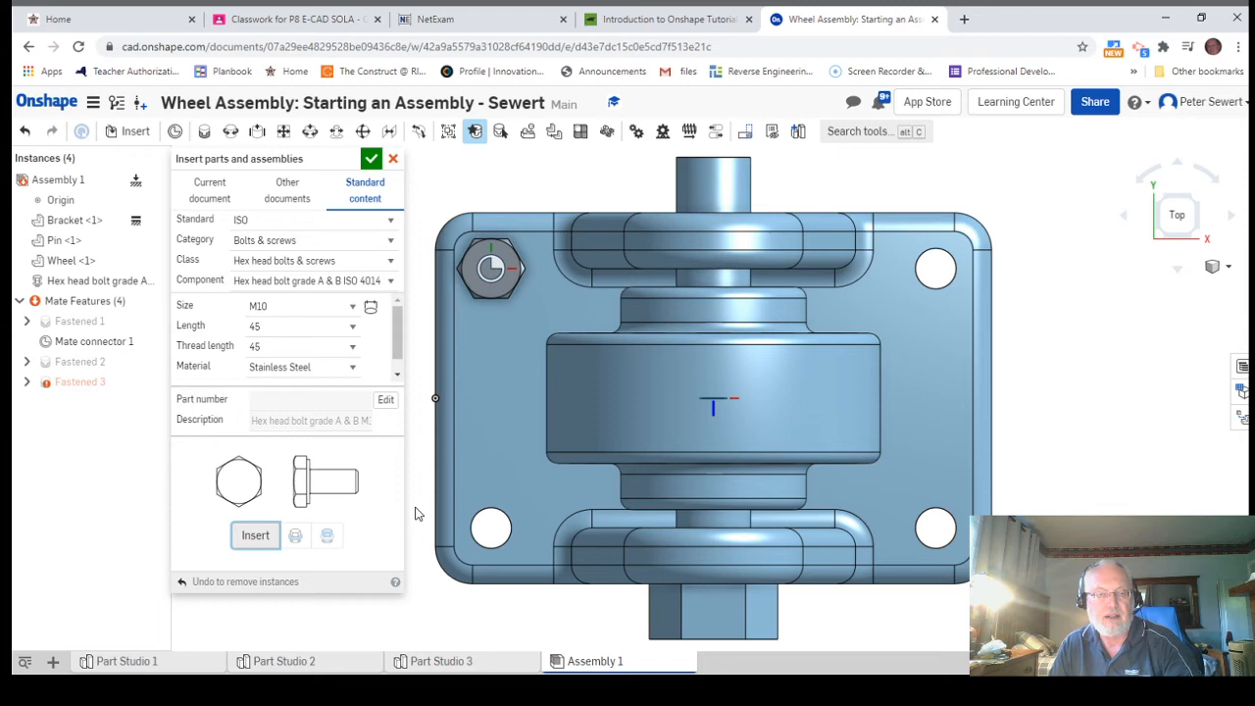
{"action": "left_click", "coordinate": [483, 522]}
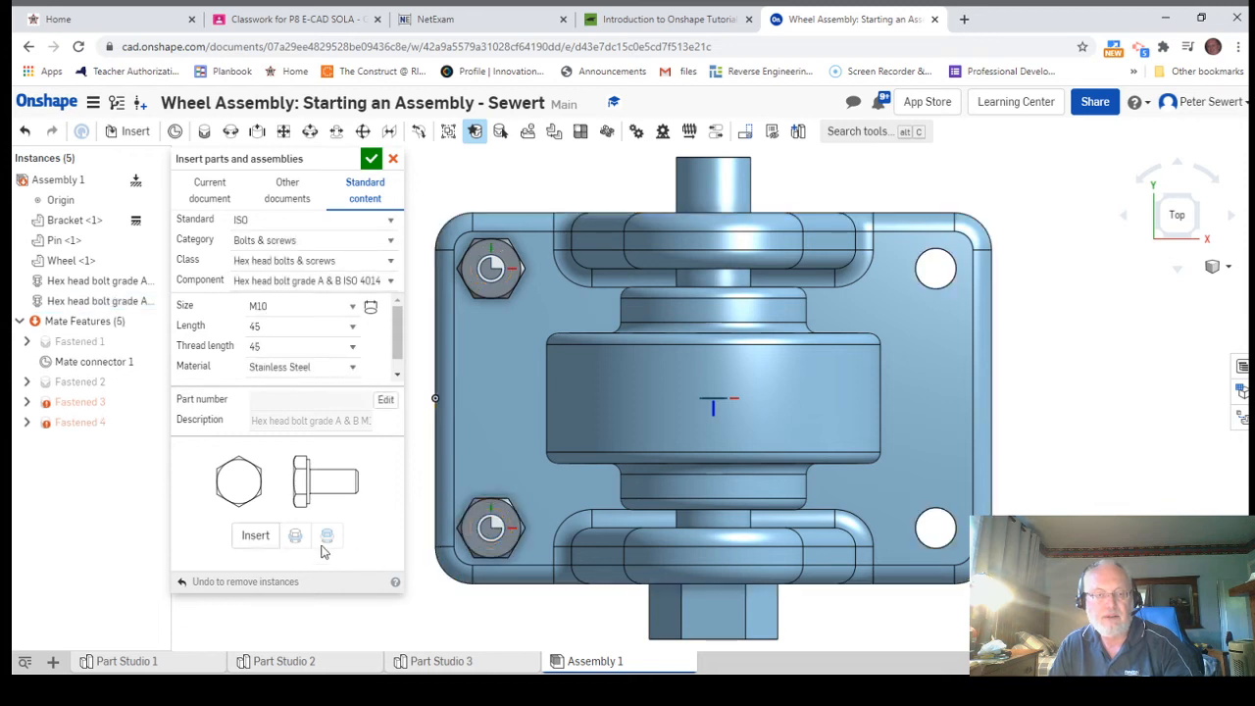
{"action": "left_click", "coordinate": [255, 534]}
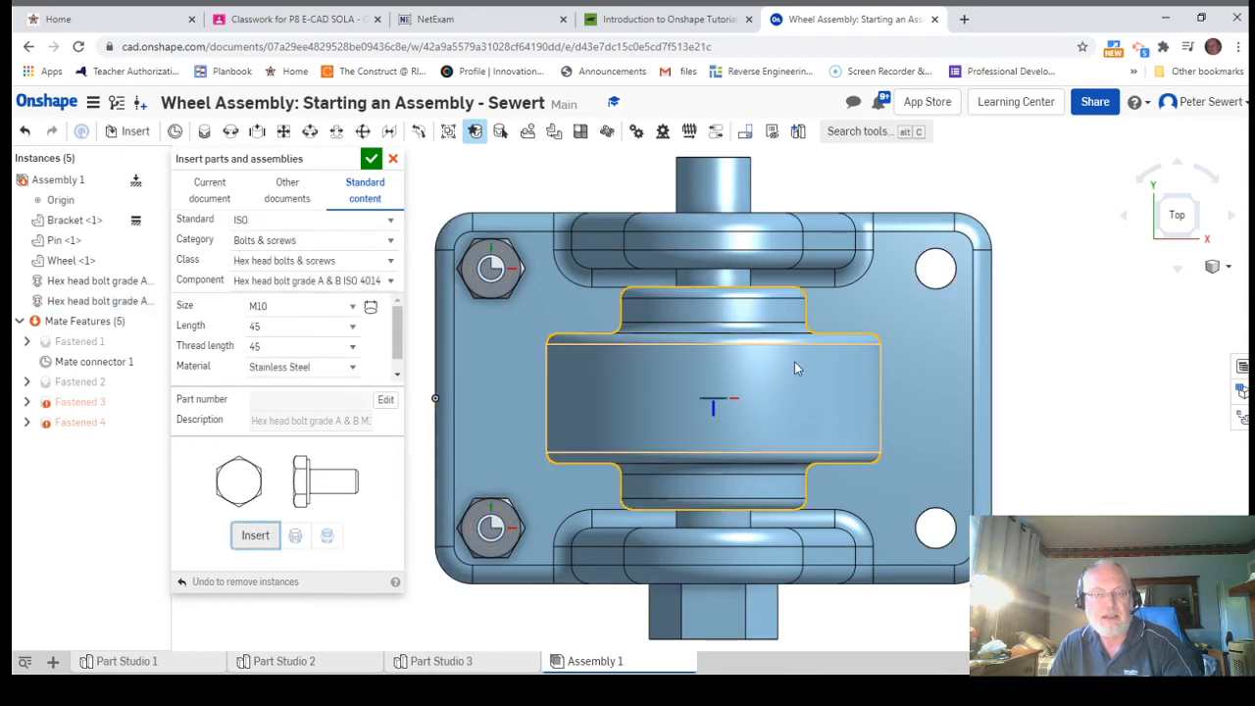
{"action": "left_click", "coordinate": [941, 273]}
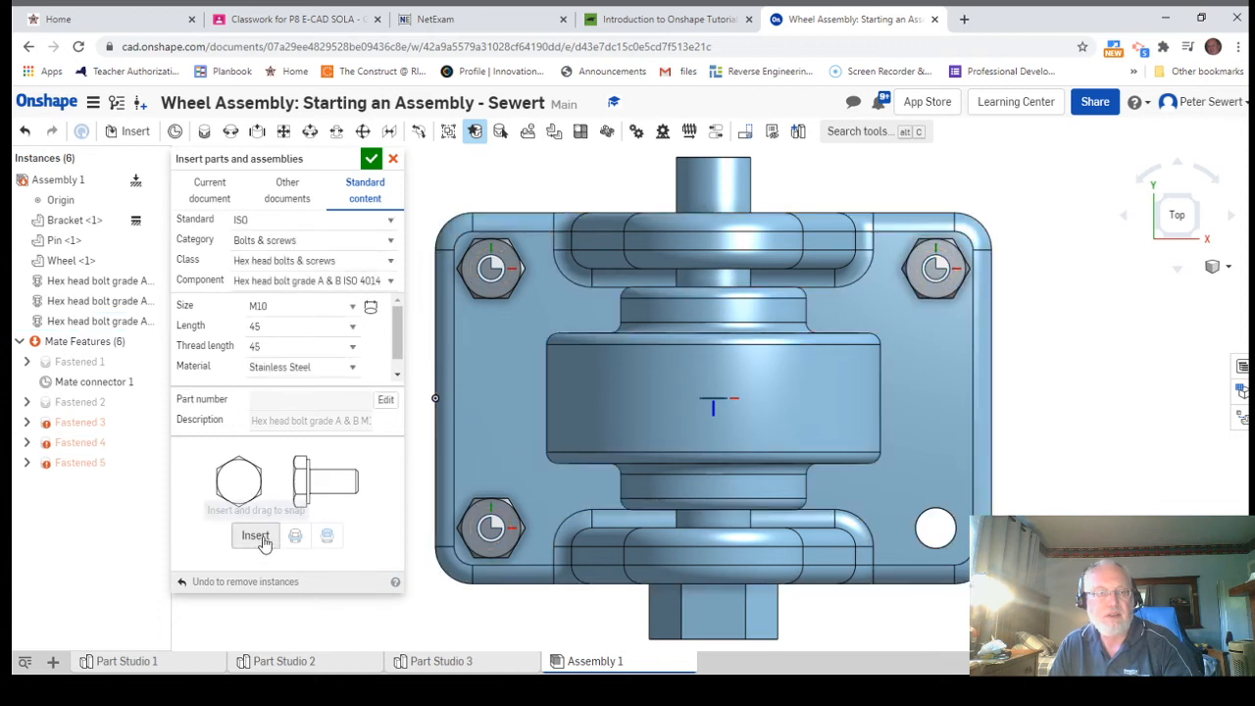
{"action": "left_click", "coordinate": [257, 536]}
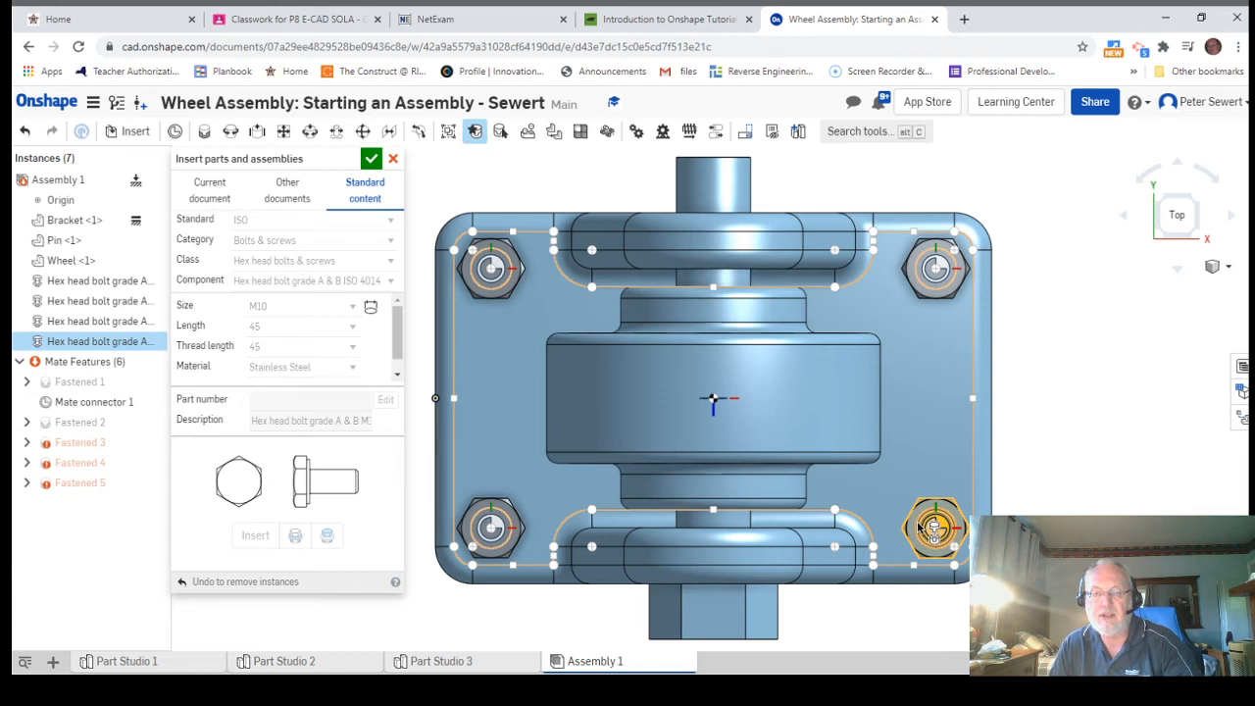
{"action": "left_click", "coordinate": [935, 530]}
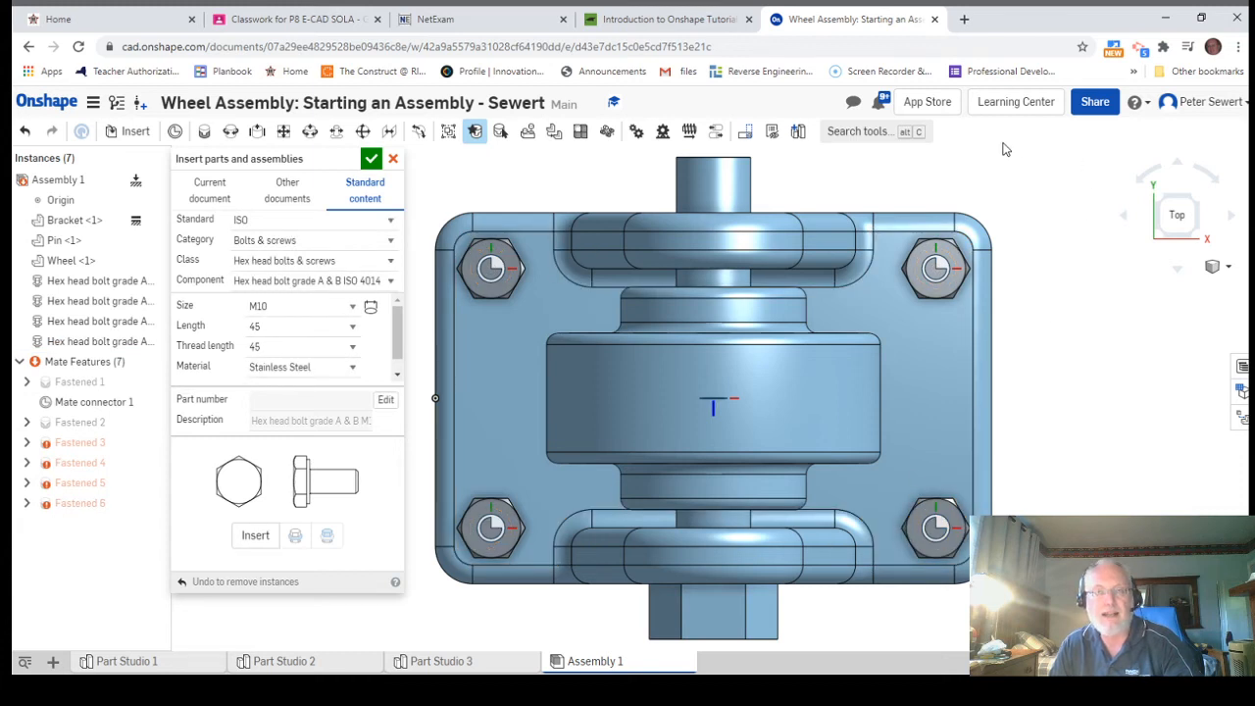
{"action": "right_click", "coordinate": [1086, 350]}
{"action": "left_click", "coordinate": [1121, 387]}
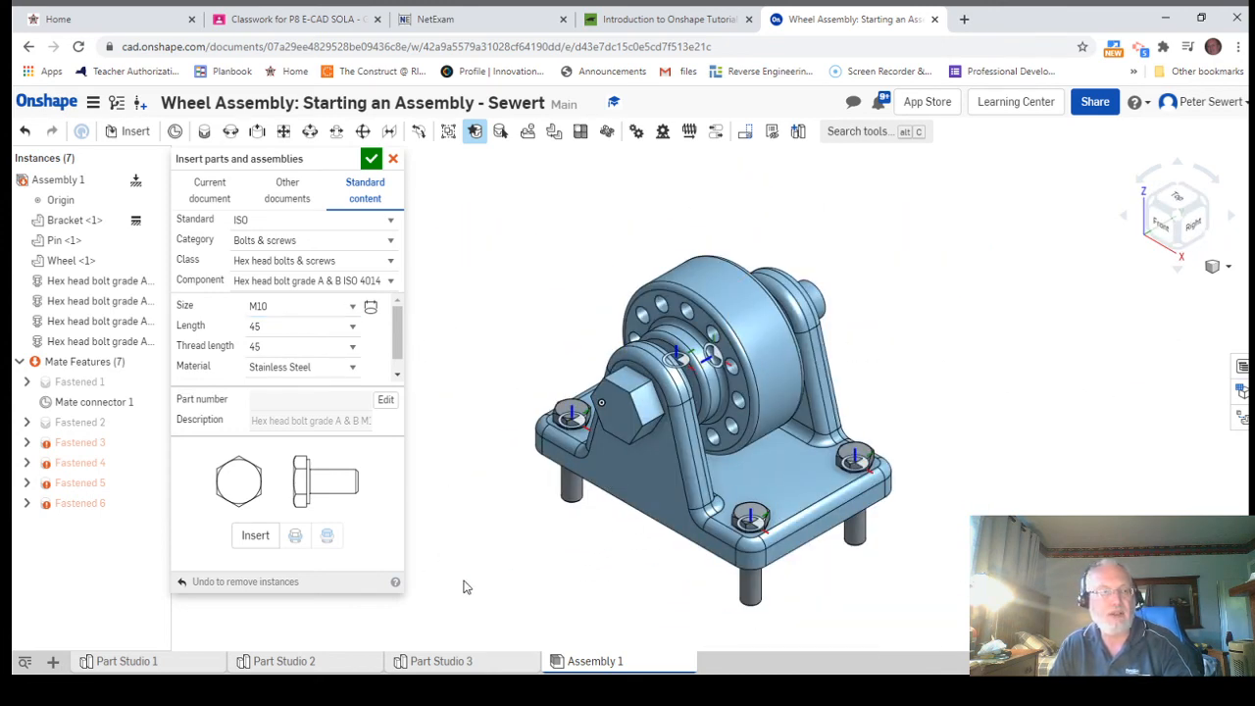
{"action": "left_click", "coordinate": [371, 161]}
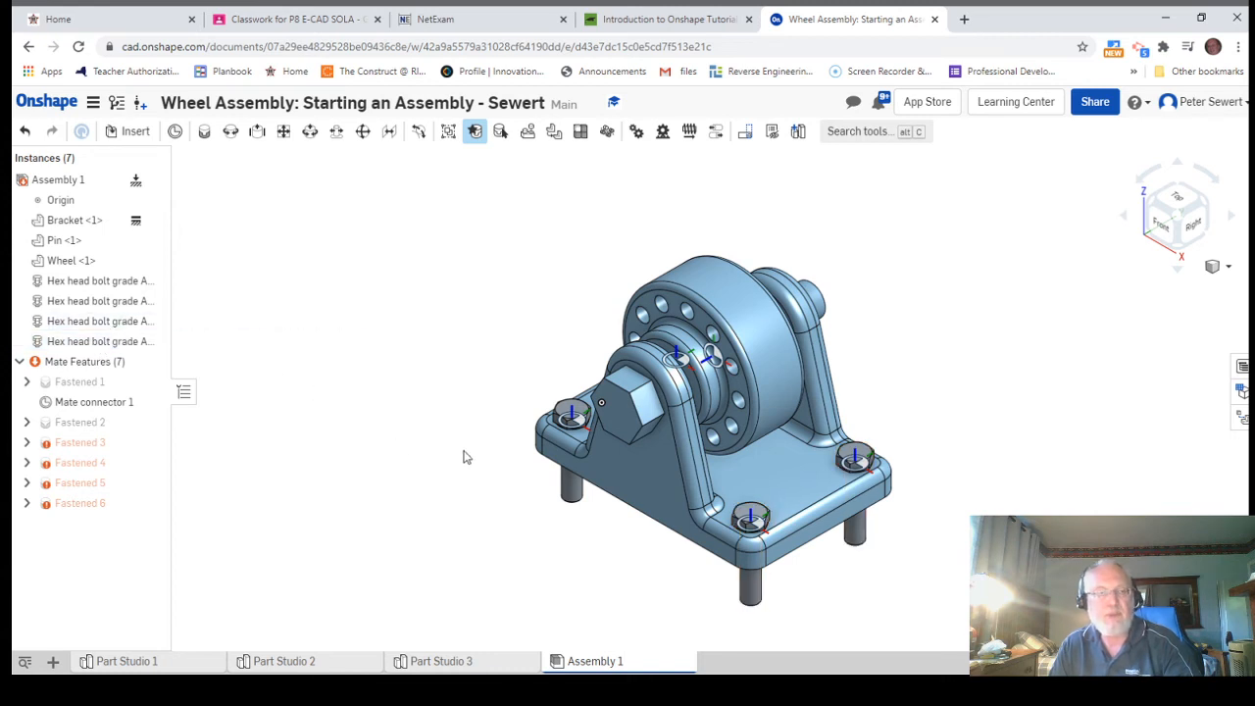
- Edit all four hex head bolt instances together and update their length to 50 mm
{"action": "mouse_move", "coordinate": [89, 510]}
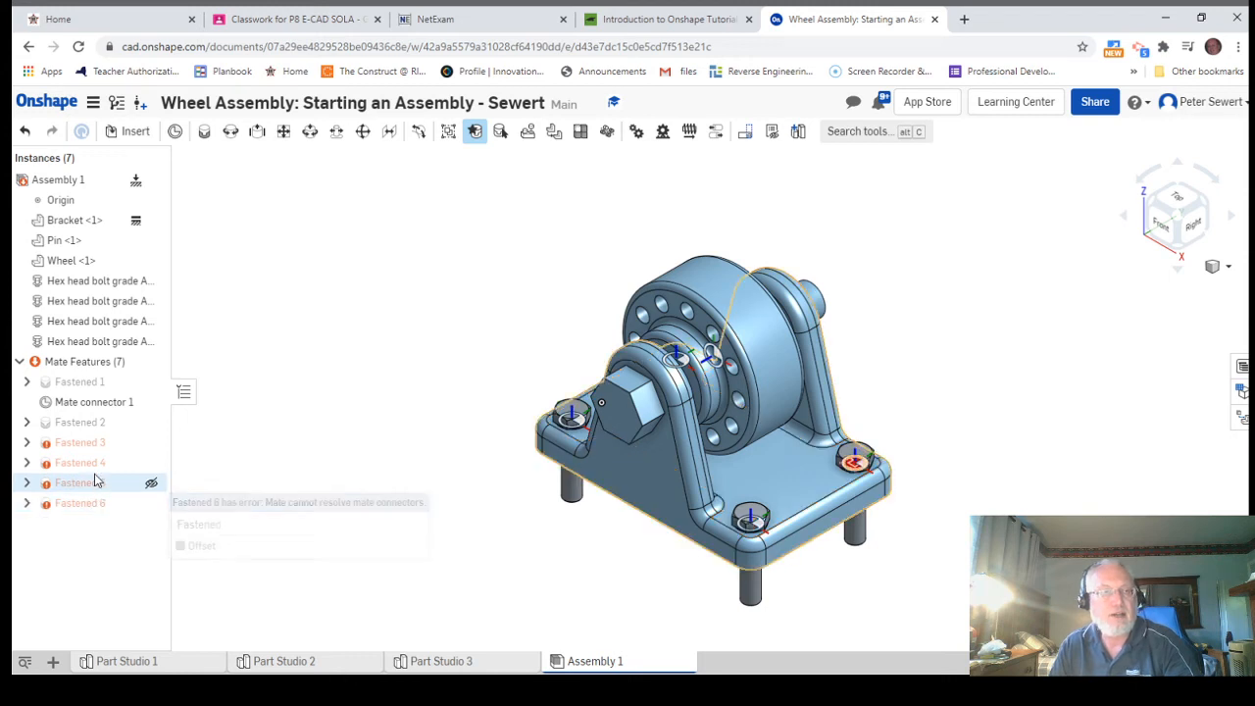
{"action": "left_click", "coordinate": [83, 283]}
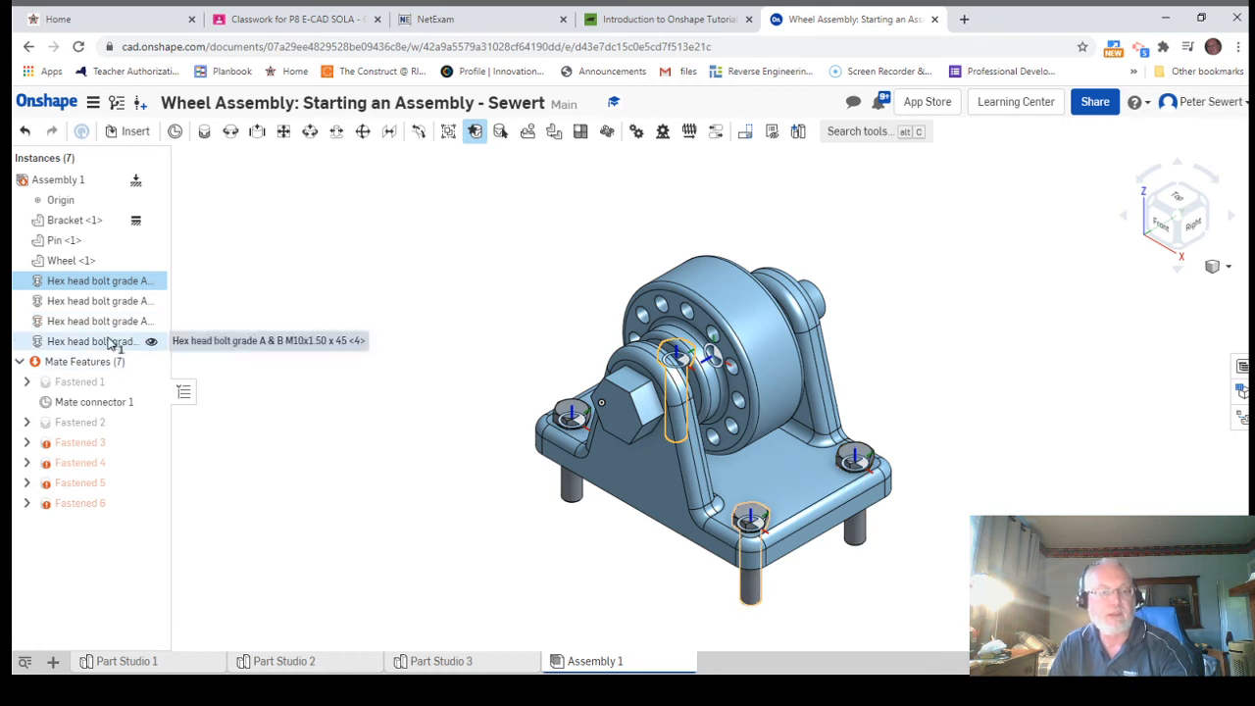
{"action": "left_click", "coordinate": [111, 343], "text": "shift"}
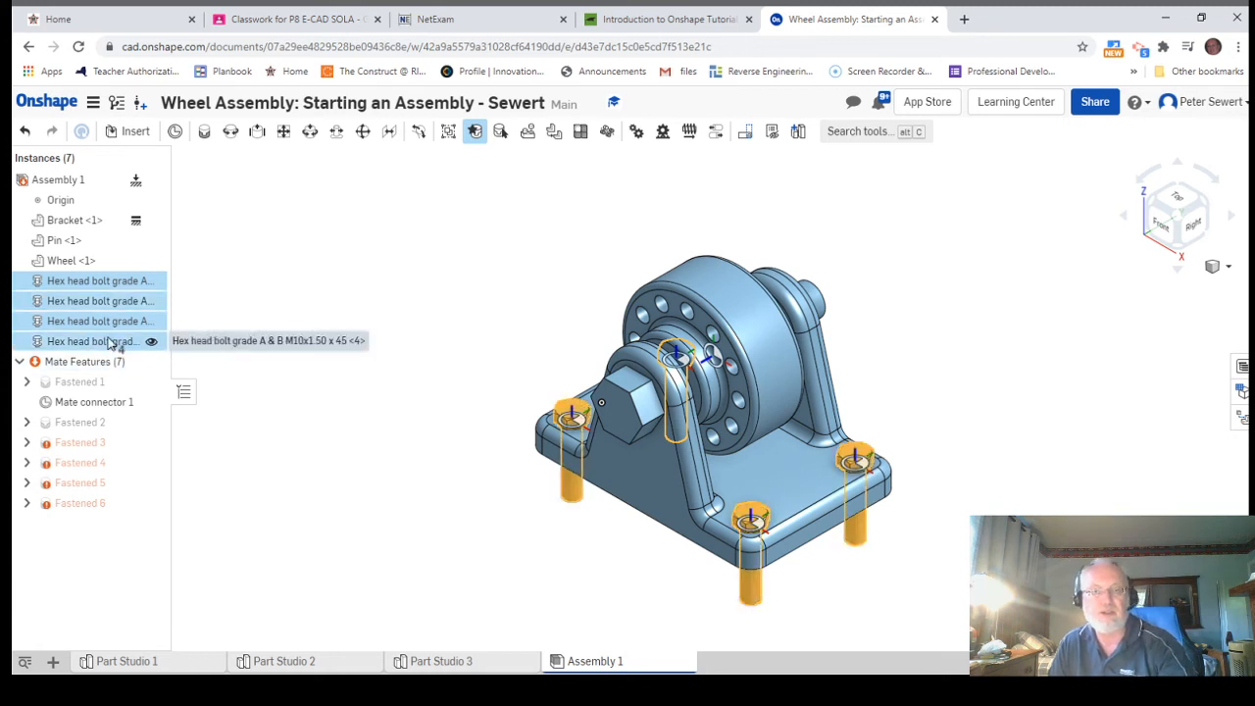
{"action": "left_click", "coordinate": [1149, 201]}
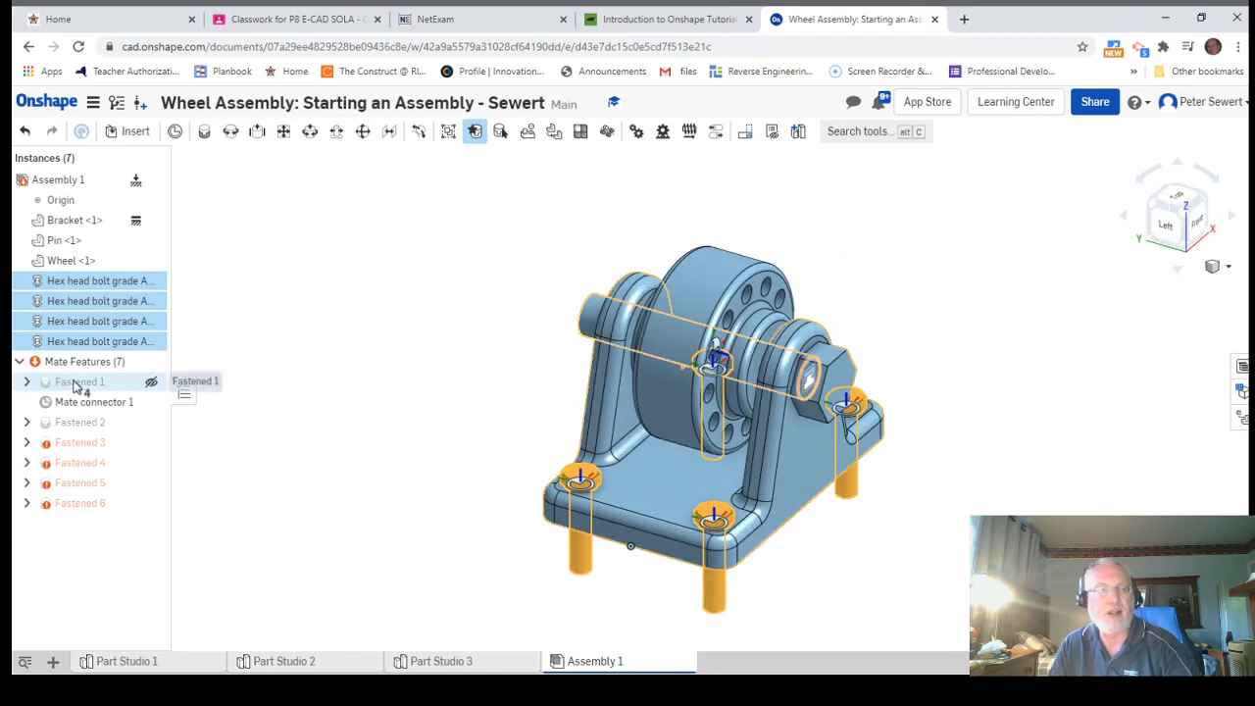
{"action": "right_click", "coordinate": [123, 322]}
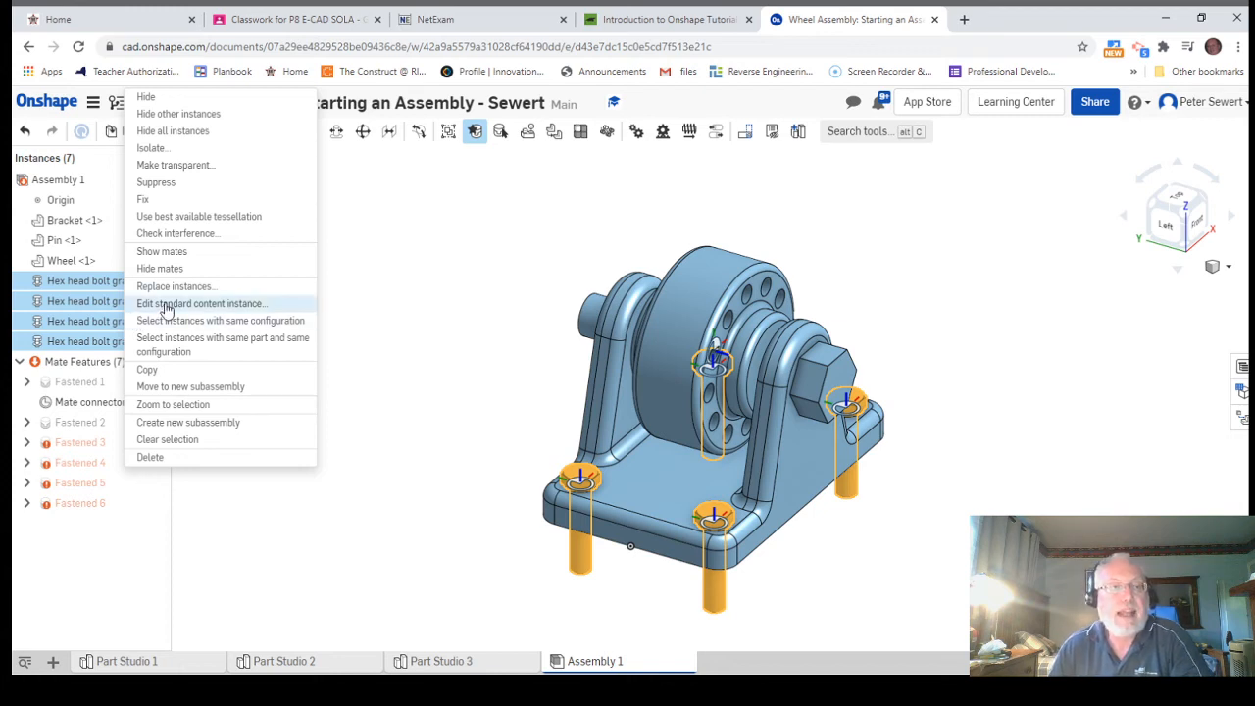
{"action": "left_click", "coordinate": [162, 303]}
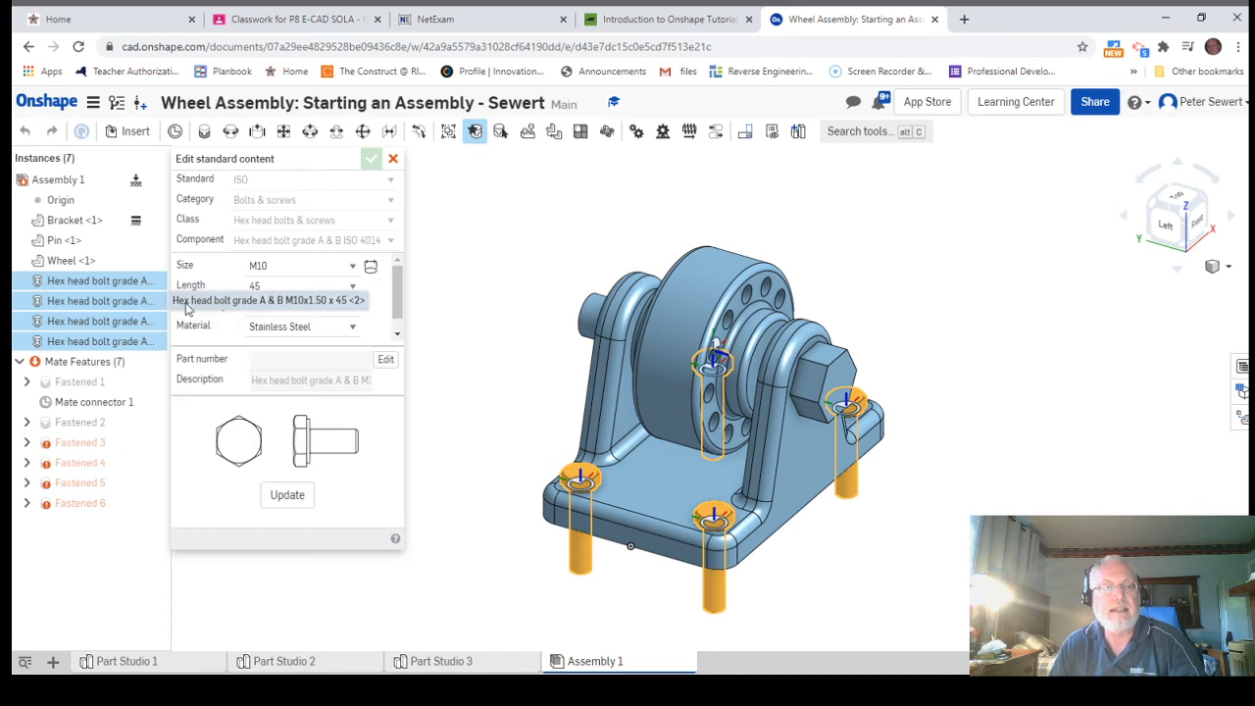
{"action": "left_click", "coordinate": [273, 287]}
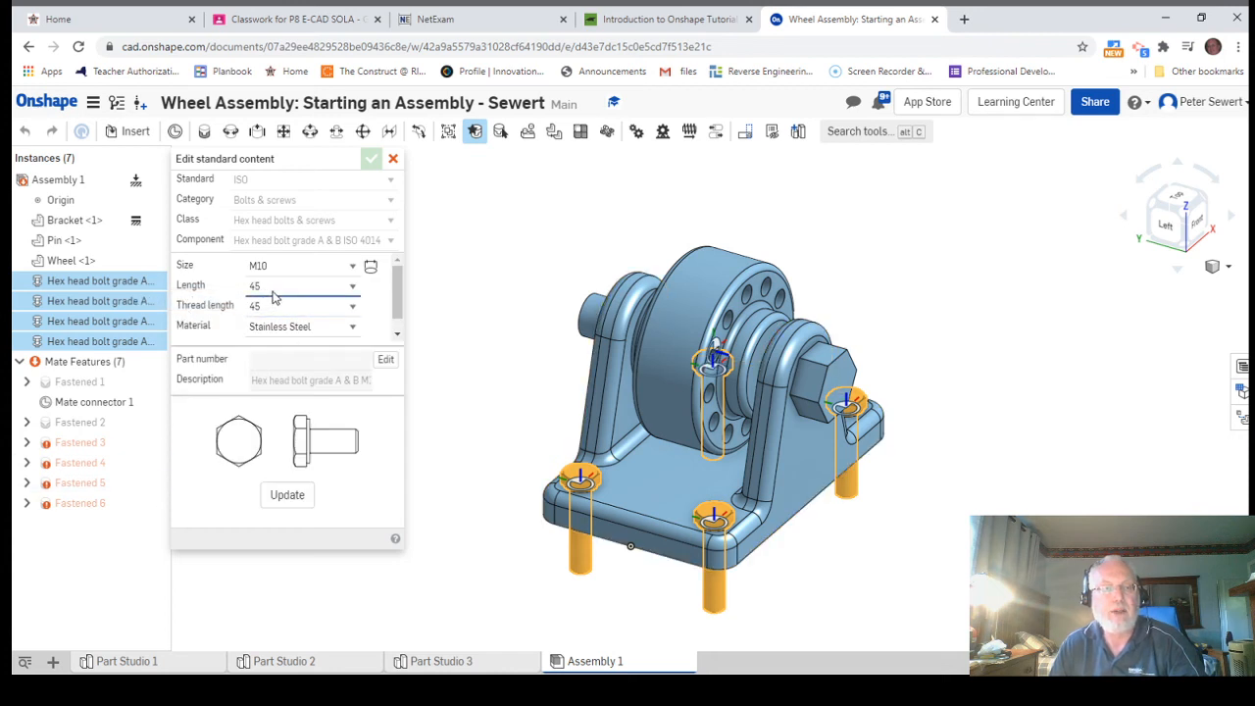
{"action": "left_click", "coordinate": [262, 322]}
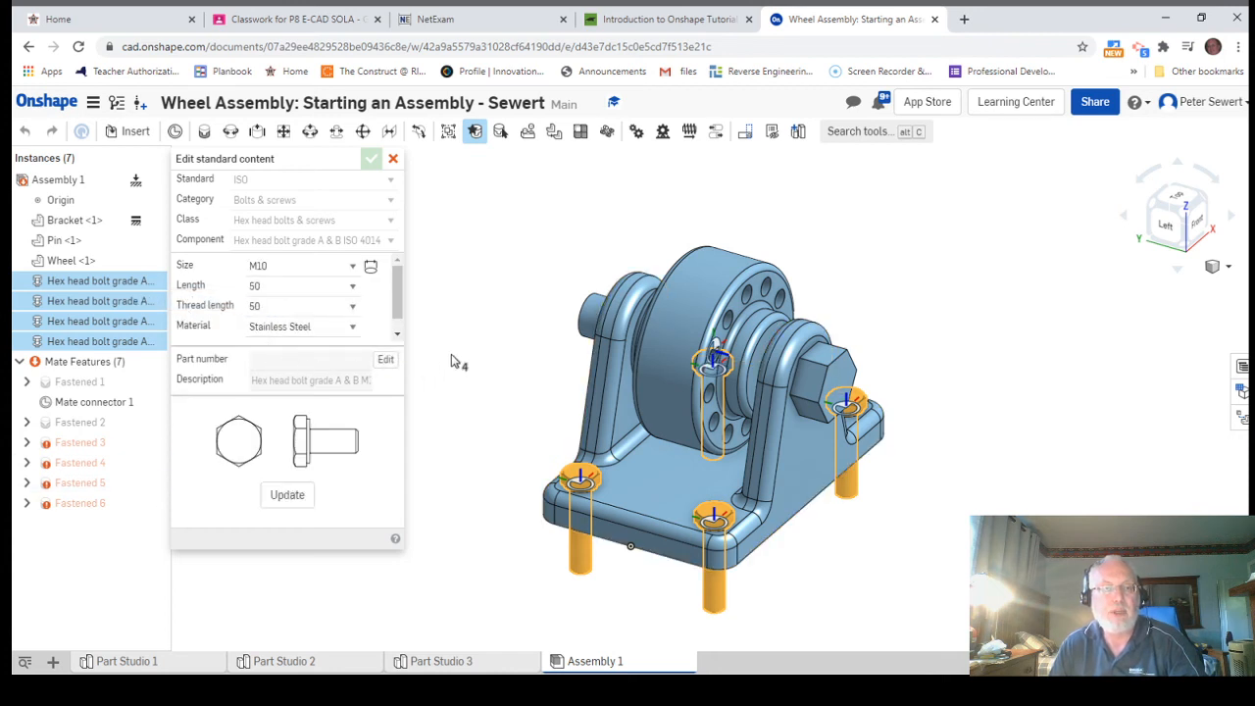
{"action": "left_click", "coordinate": [294, 495]}
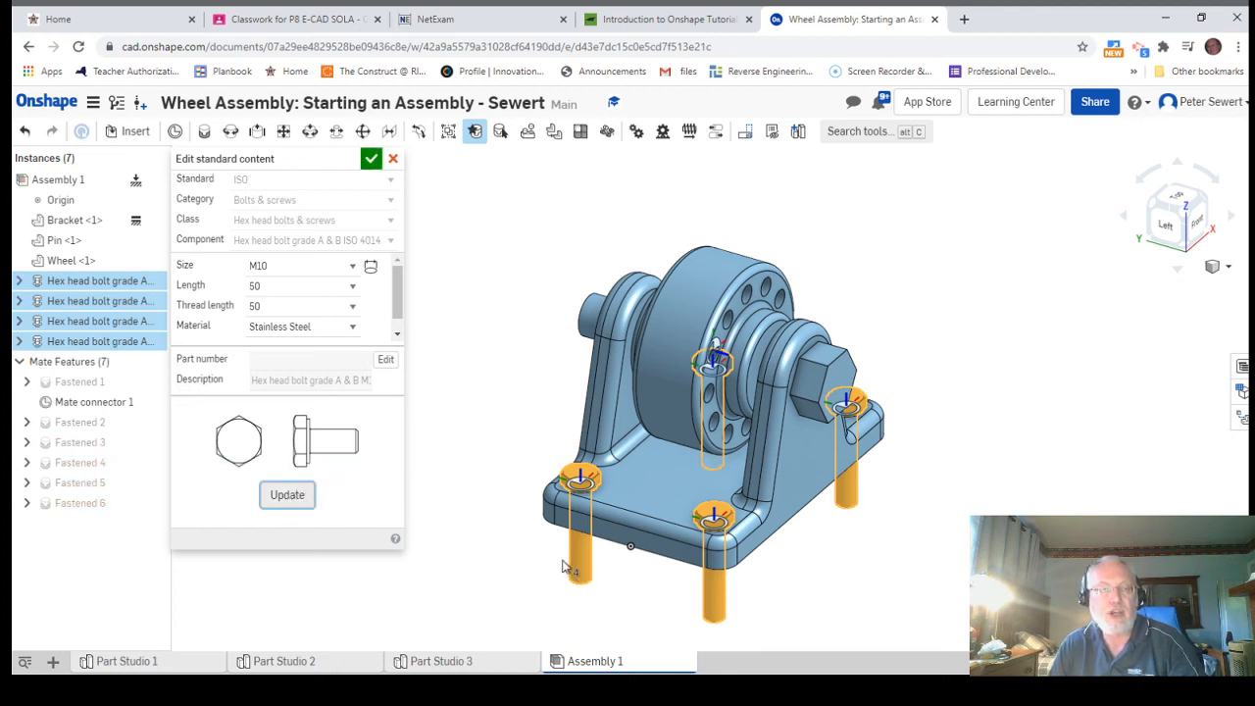
{"action": "left_click", "coordinate": [371, 161]}
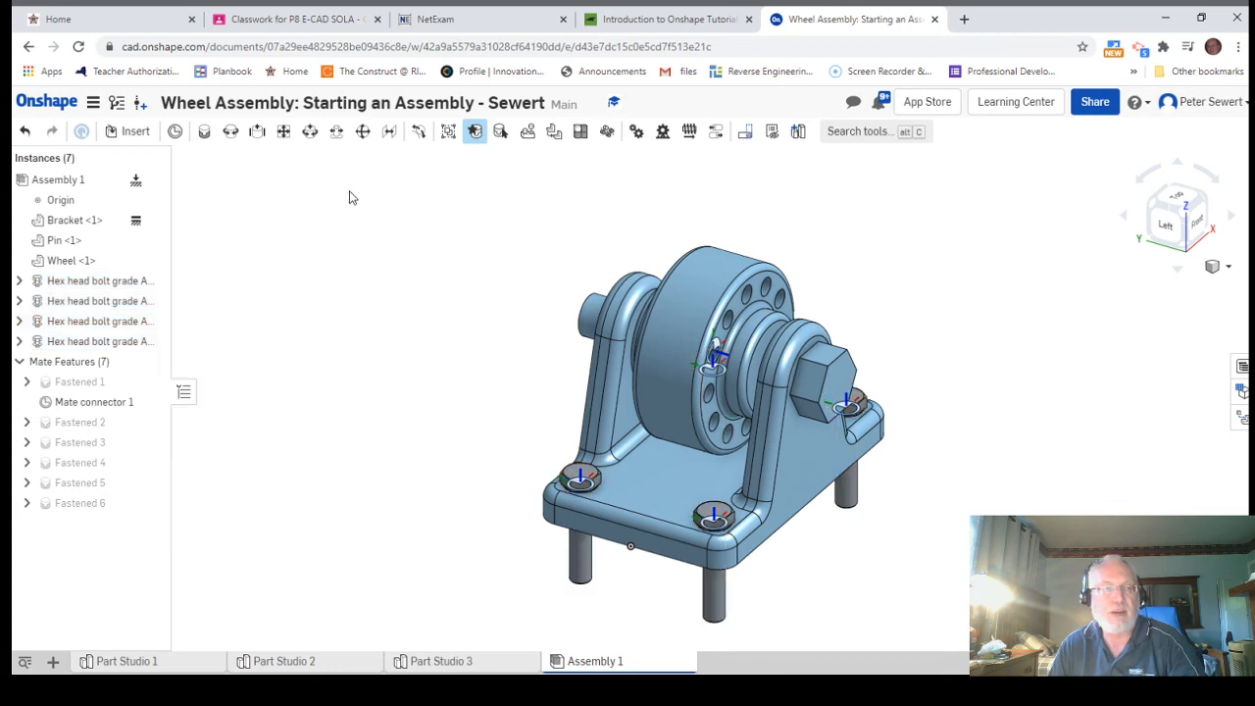
{"action": "right_click", "coordinate": [305, 353]}
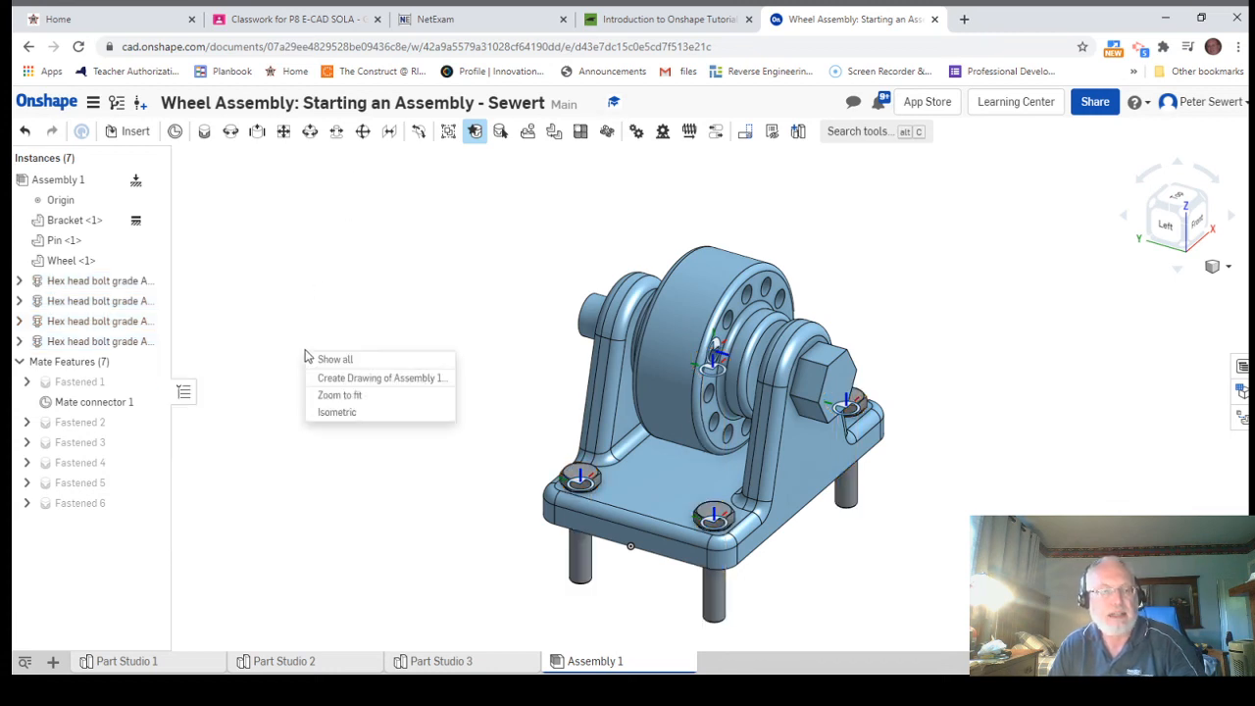
- Rename the top-level assembly as Wheel Assembly
{"action": "left_click", "coordinate": [355, 412]}
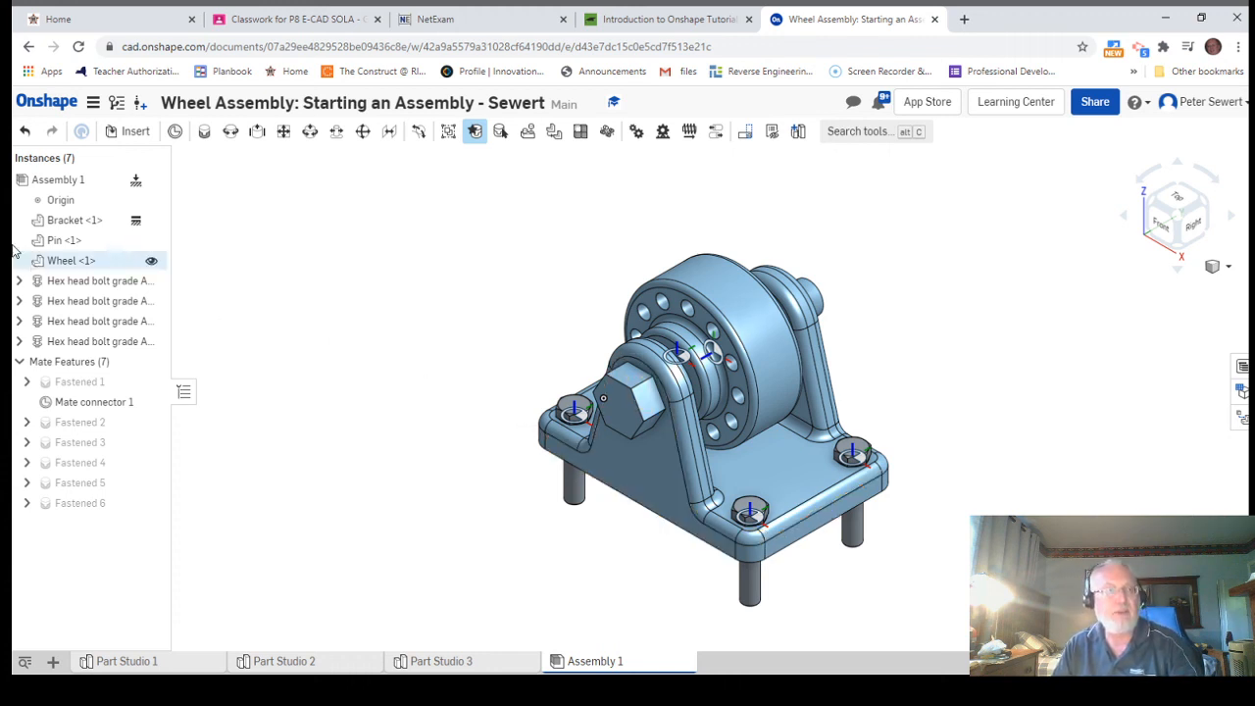
{"action": "left_click", "coordinate": [54, 182]}
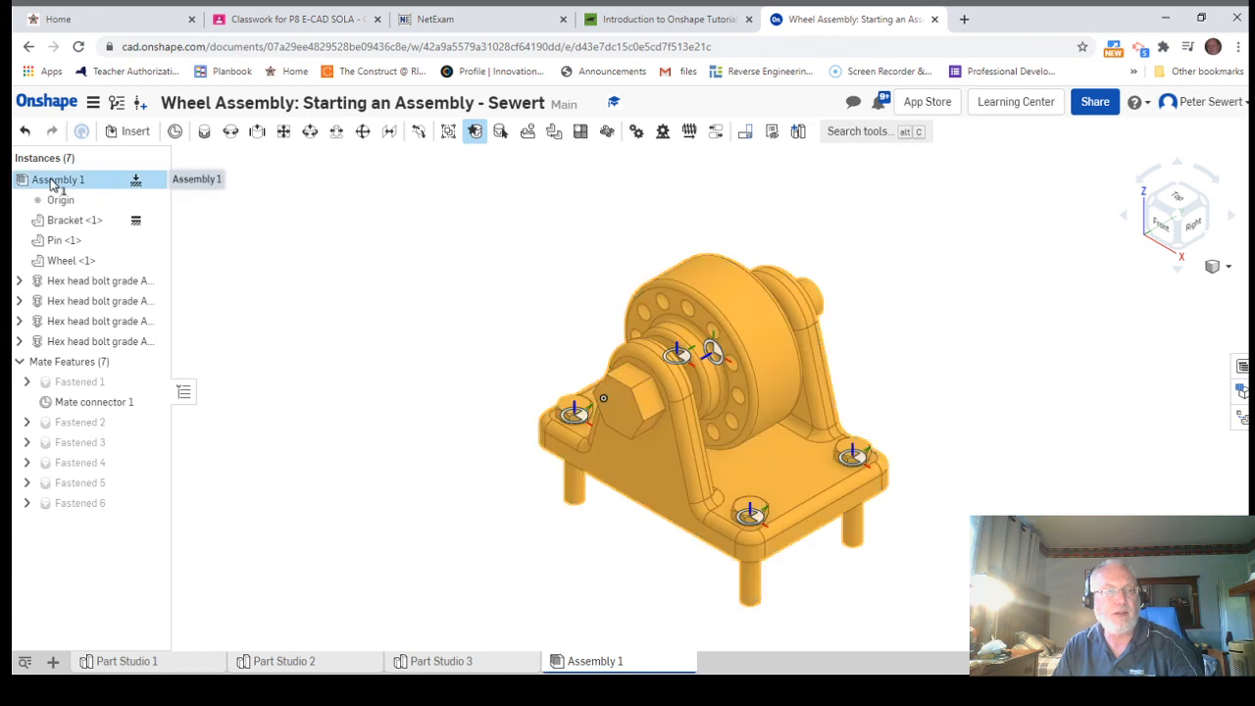
{"action": "right_click", "coordinate": [54, 184]}
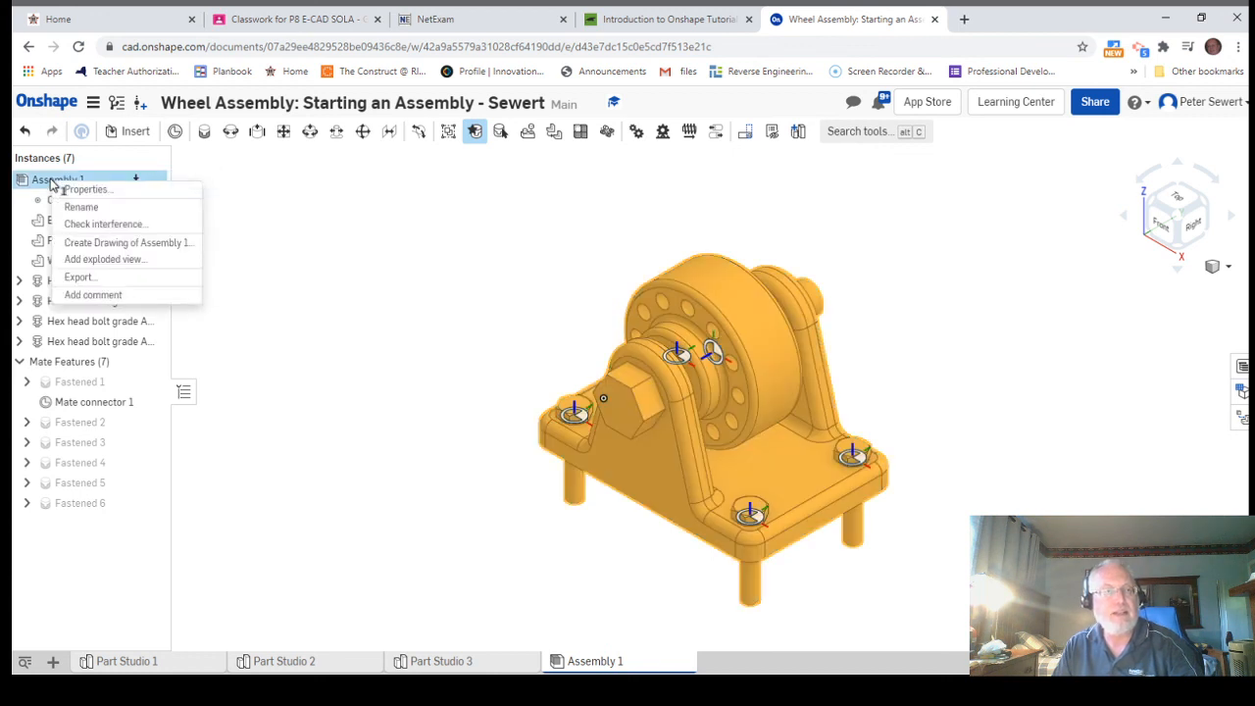
{"action": "left_click", "coordinate": [70, 207]}
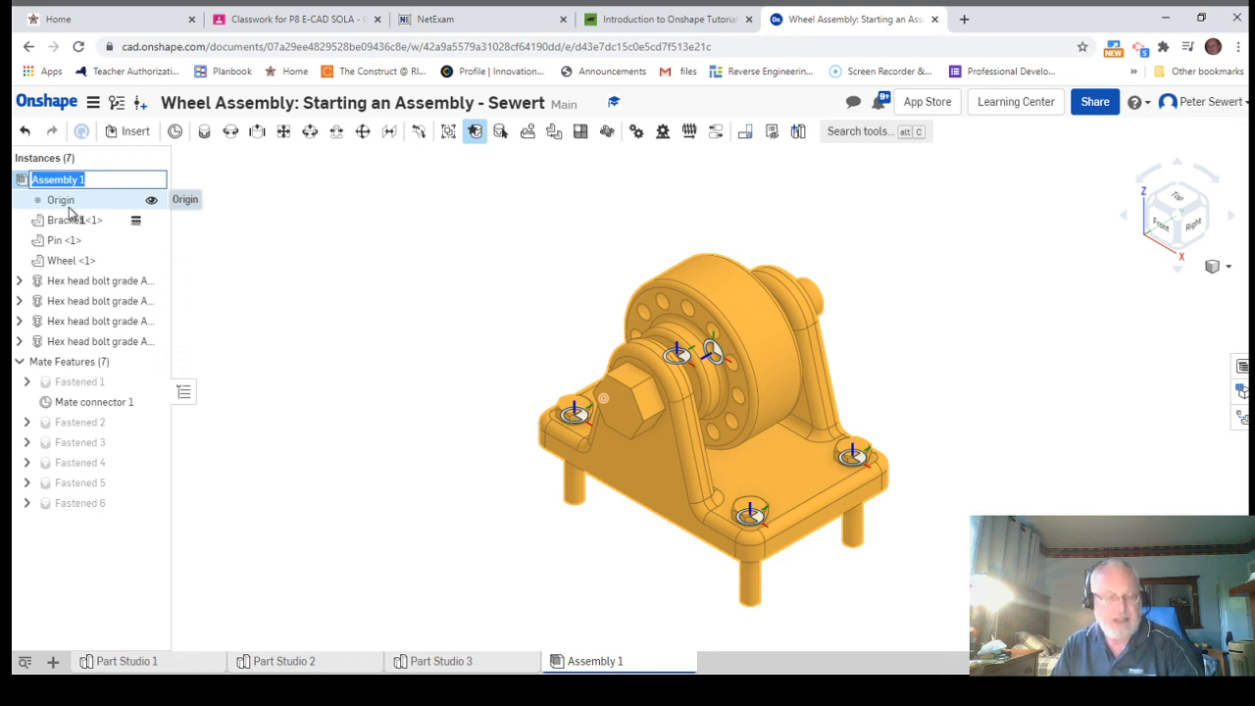
{"action": "type", "text": "Wheel"}
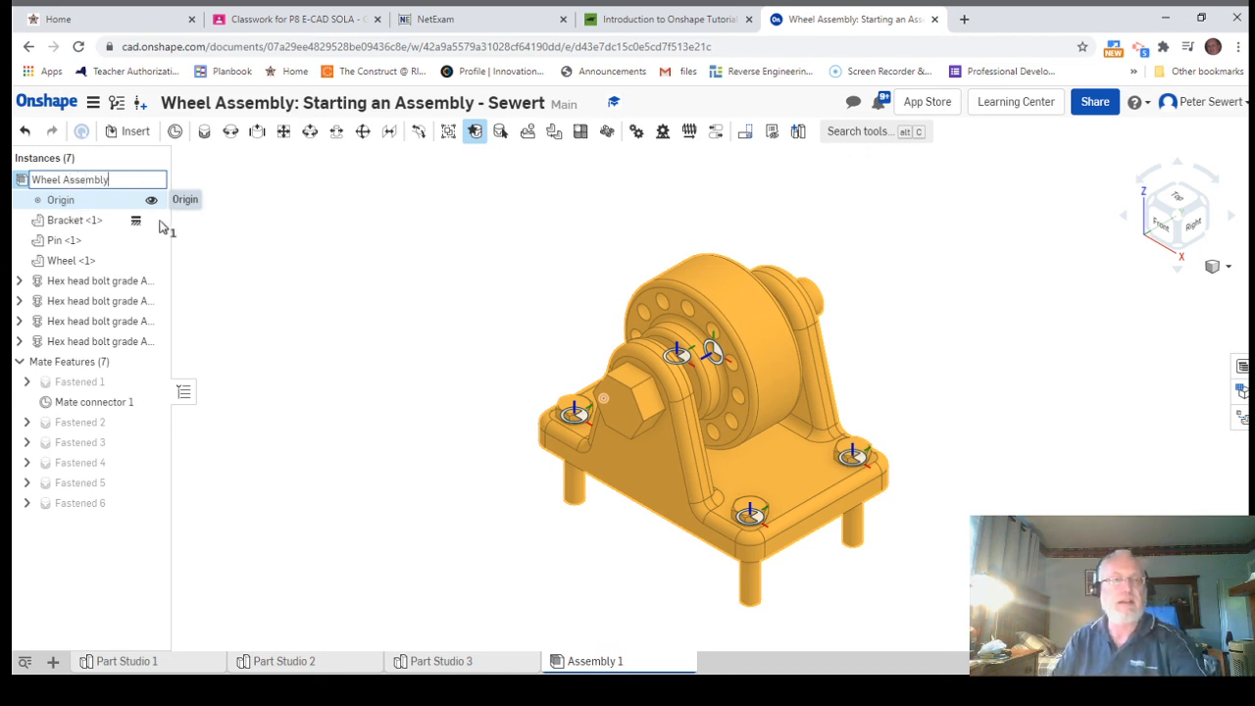
{"action": "left_click", "coordinate": [280, 263]}
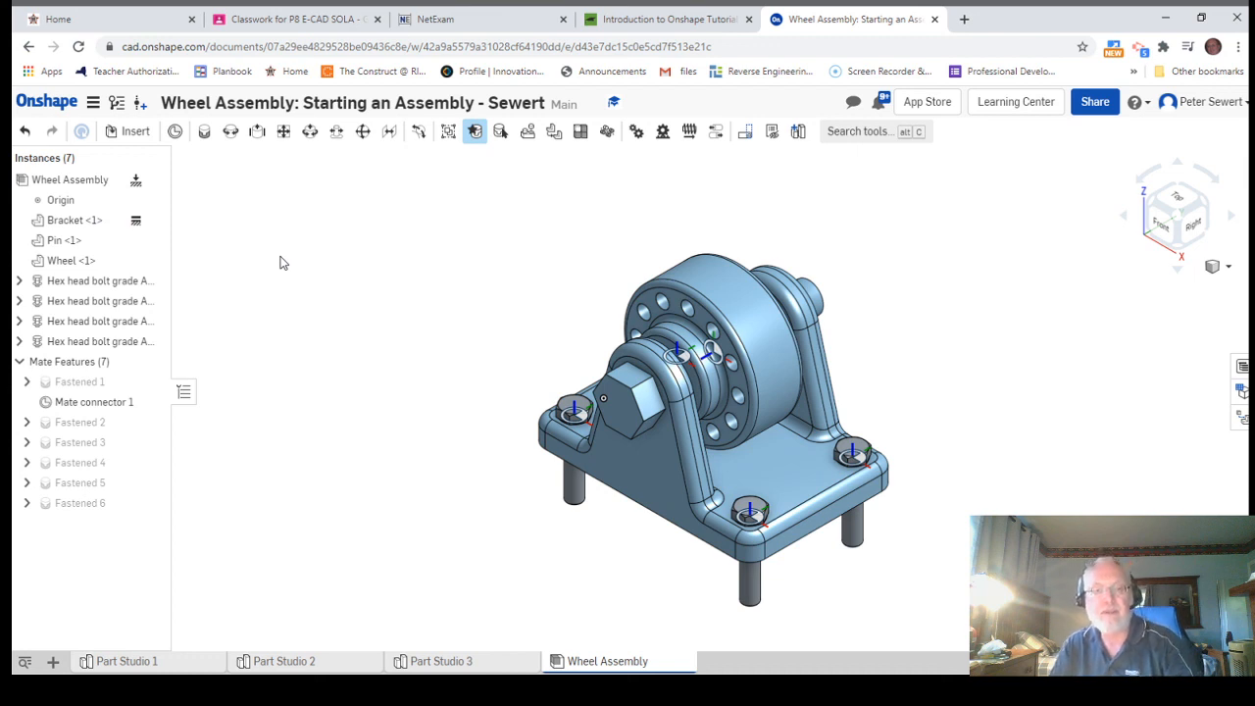